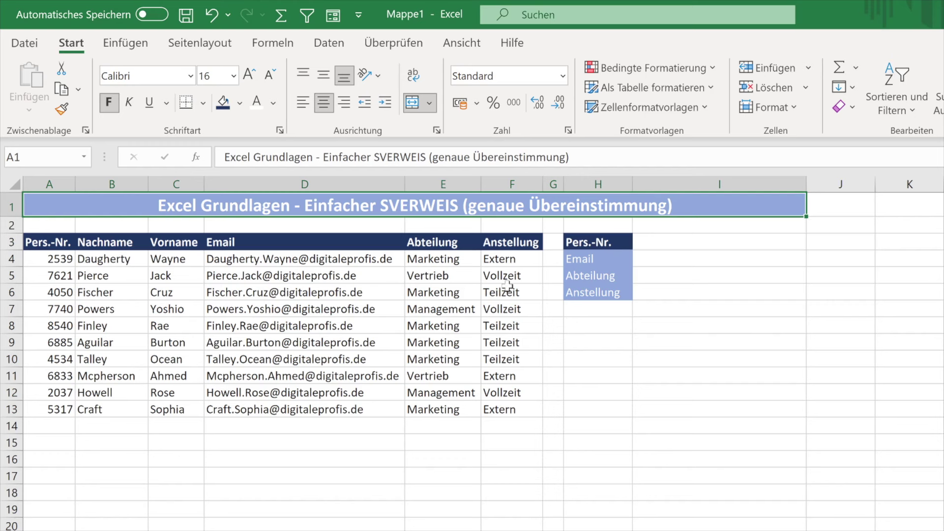
- Enter personnel number 8540 into the Pers.-Nr. lookup cell I3
left_click(720, 240)
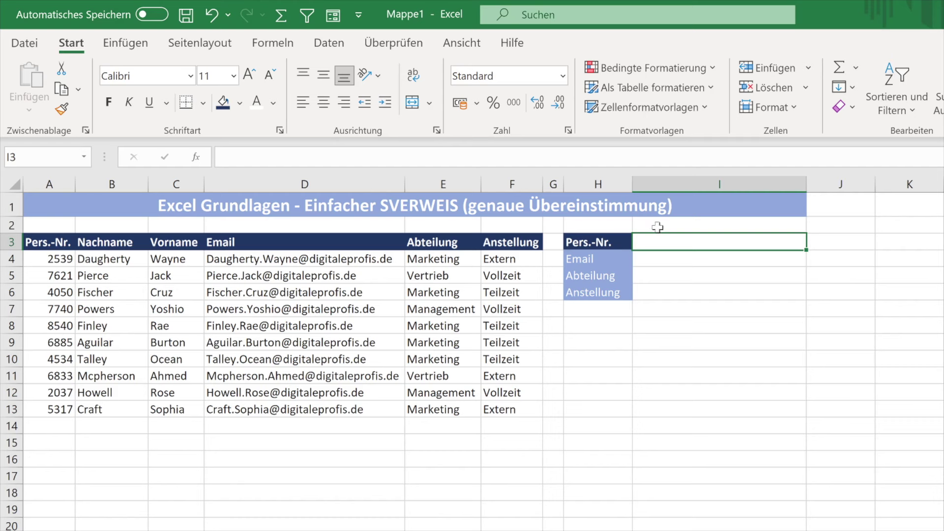
type("8540")
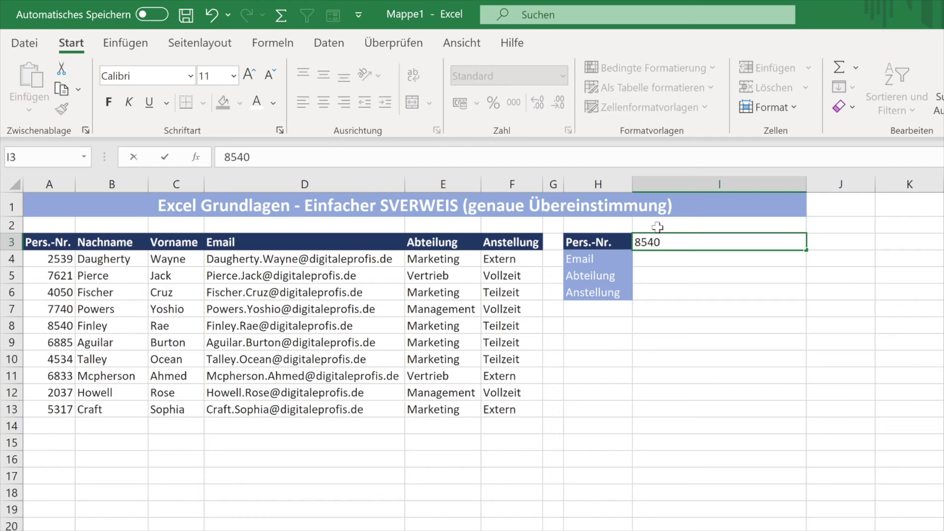
key("Return")
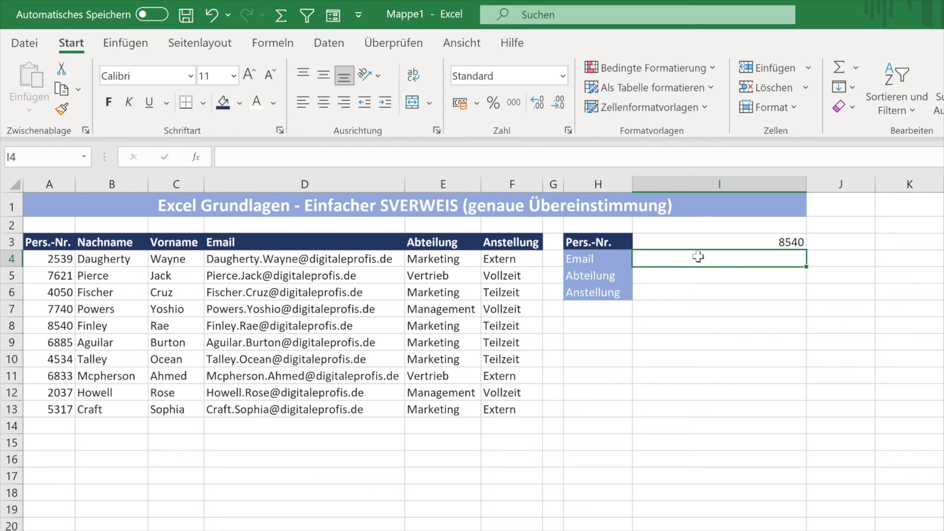
- Start a SVERWEIS formula in I4 with I3 as search value and A4:F13 as lookup table
type("=")
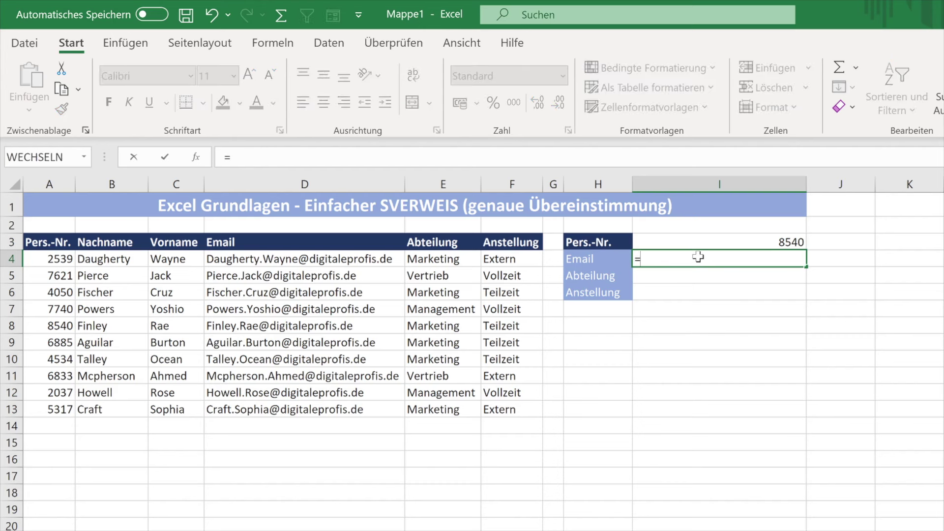
type("Sverw")
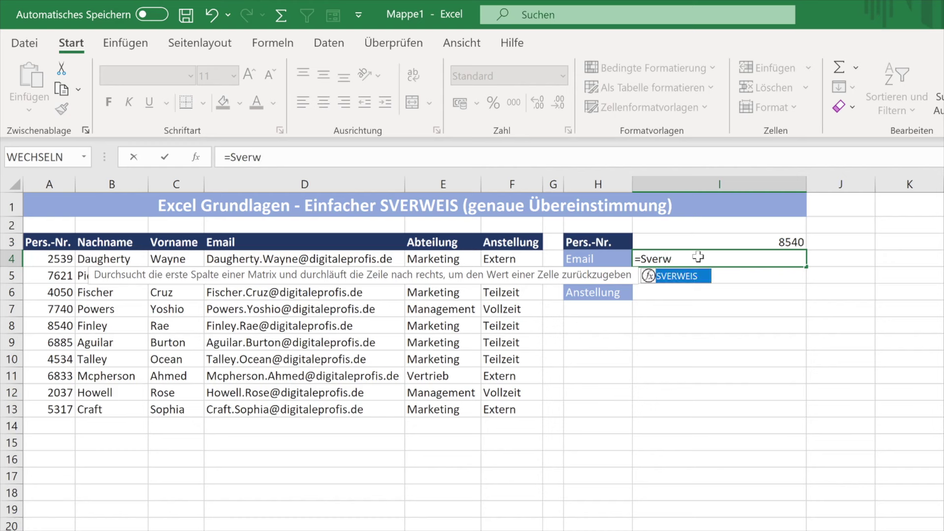
key("Tab")
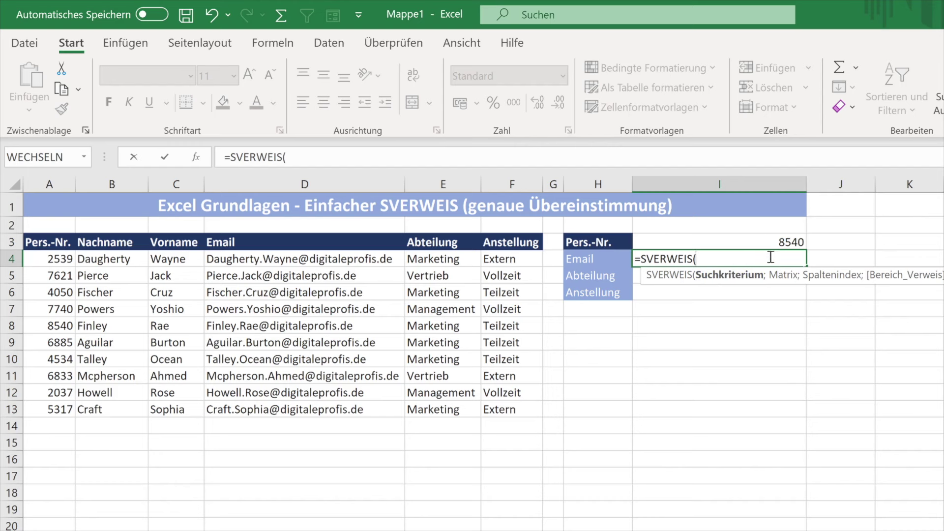
left_click(765, 242)
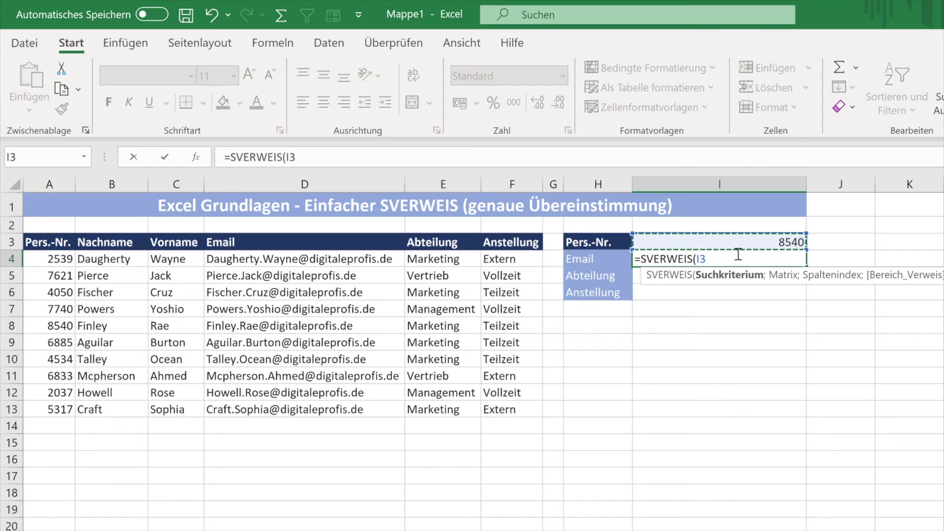
type(";")
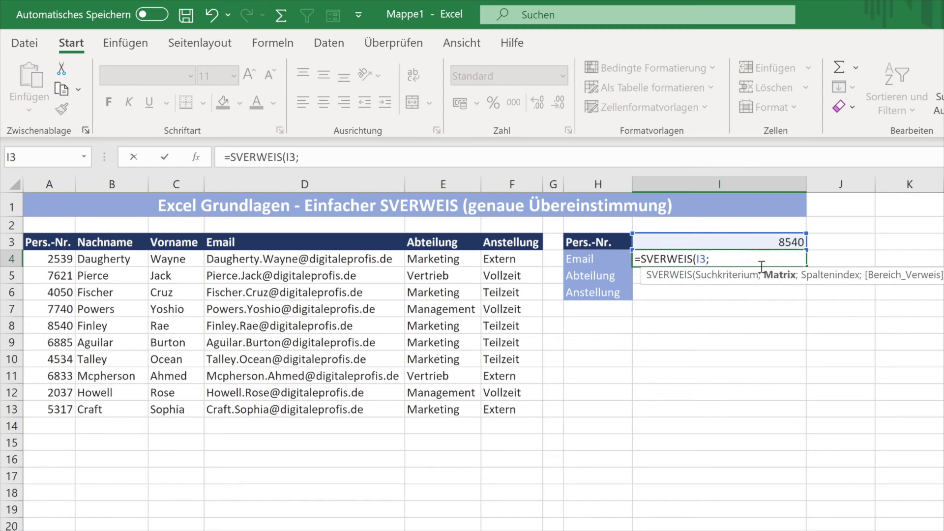
left_click_drag(44, 261, 521, 414)
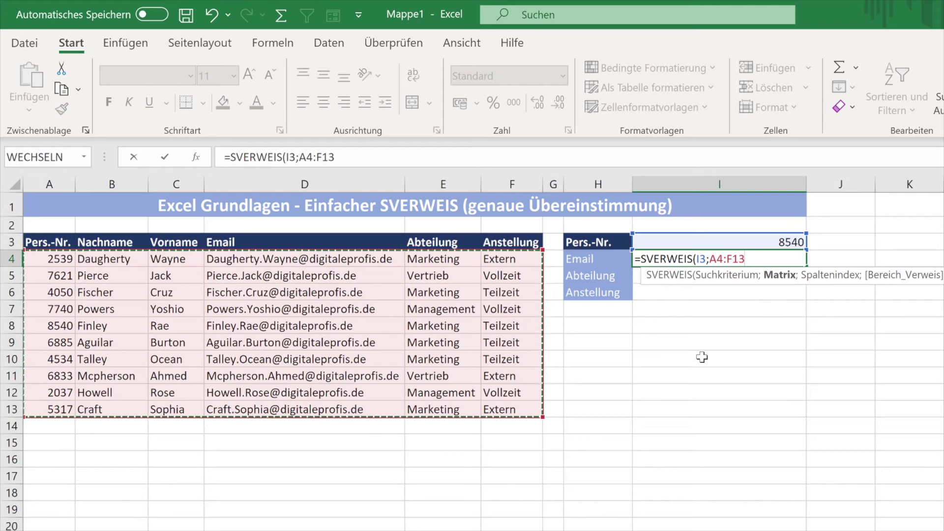
- Make the table range absolute as $A$4:$F$13 and enter column index 4
key("F4")
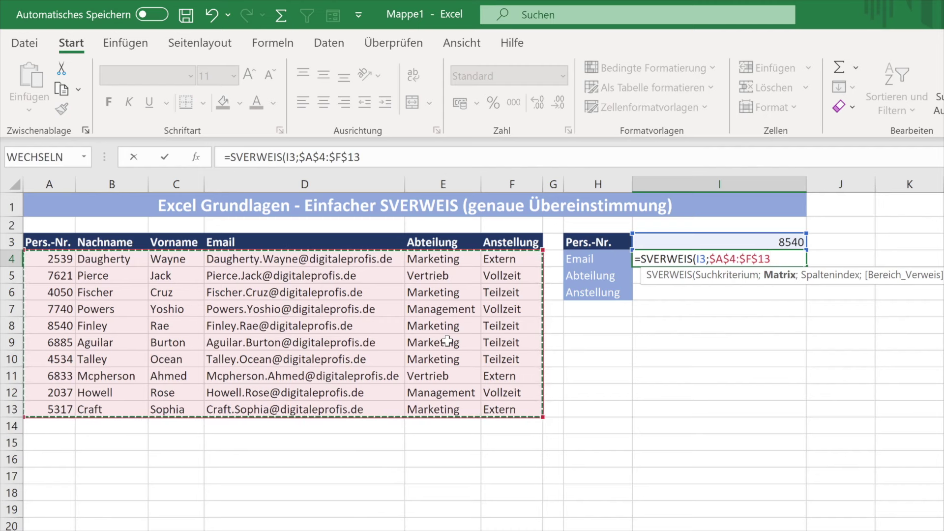
type(";")
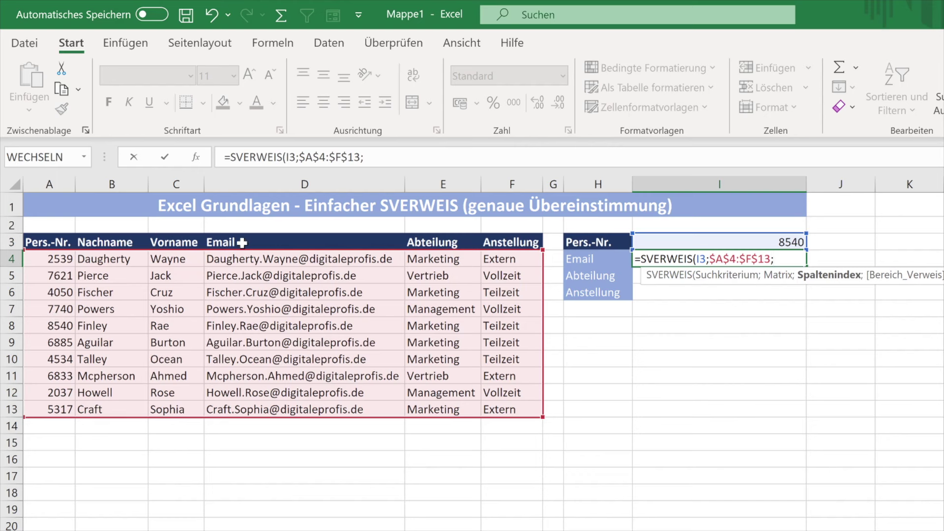
type("4")
type(";")
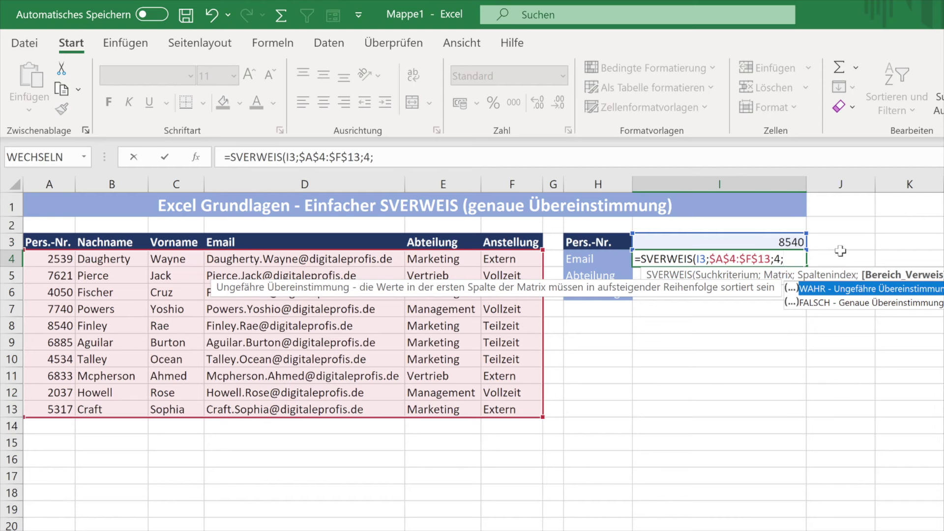
- Add FALSCH as the exact-match argument and close the SVERWEIS formula
type("FALSCH")
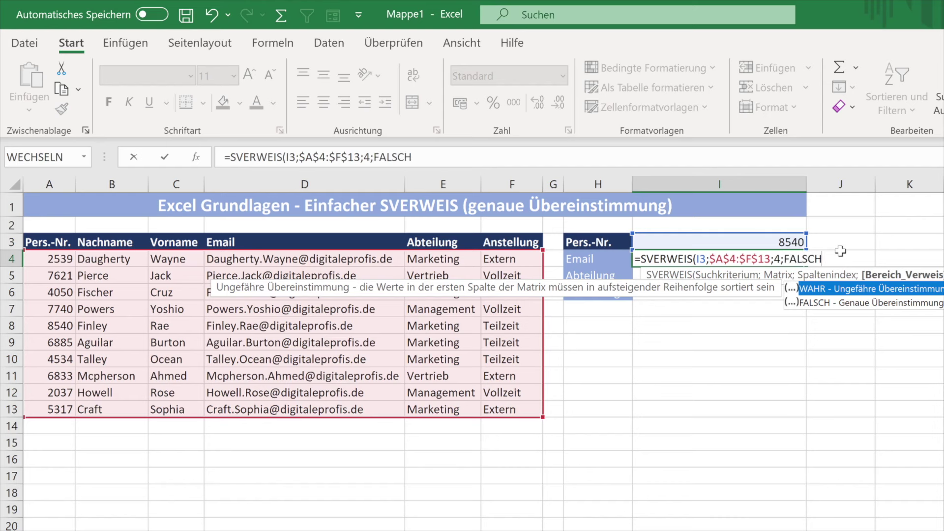
type(")")
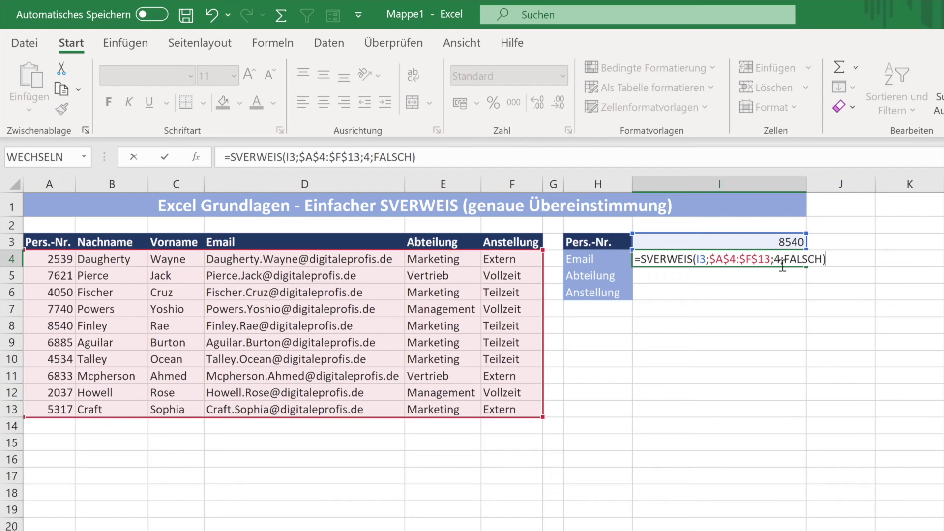
- Make the search value absolute as $I$3 and confirm the formula to return the e-mail
left_click(829, 258)
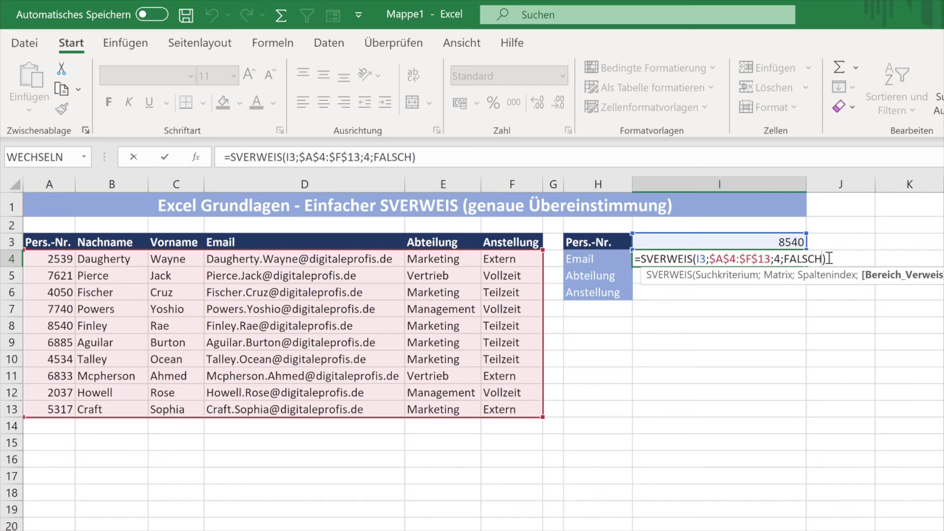
left_click(700, 259)
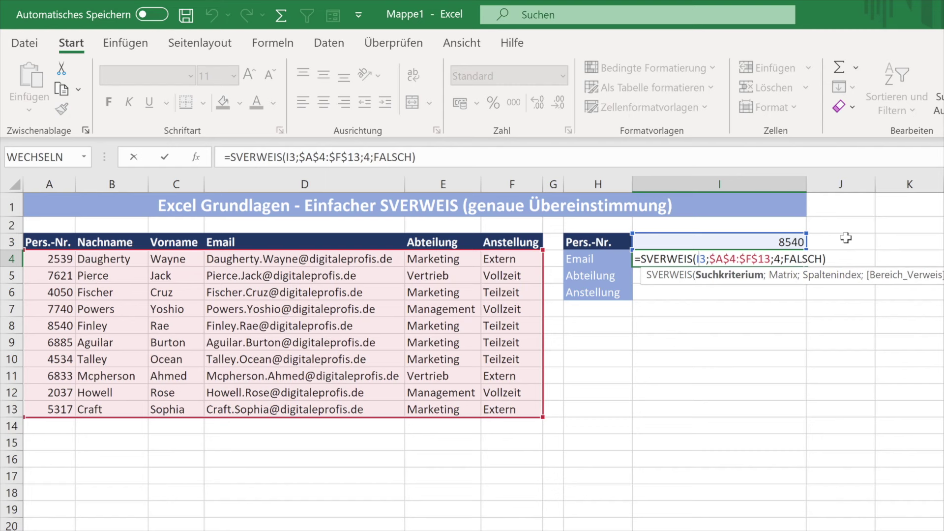
key("F4")
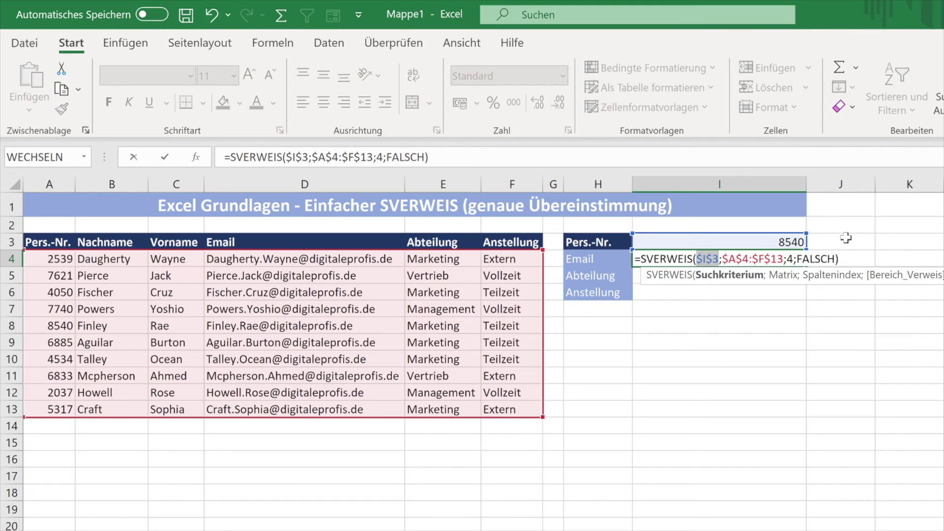
key("Return")
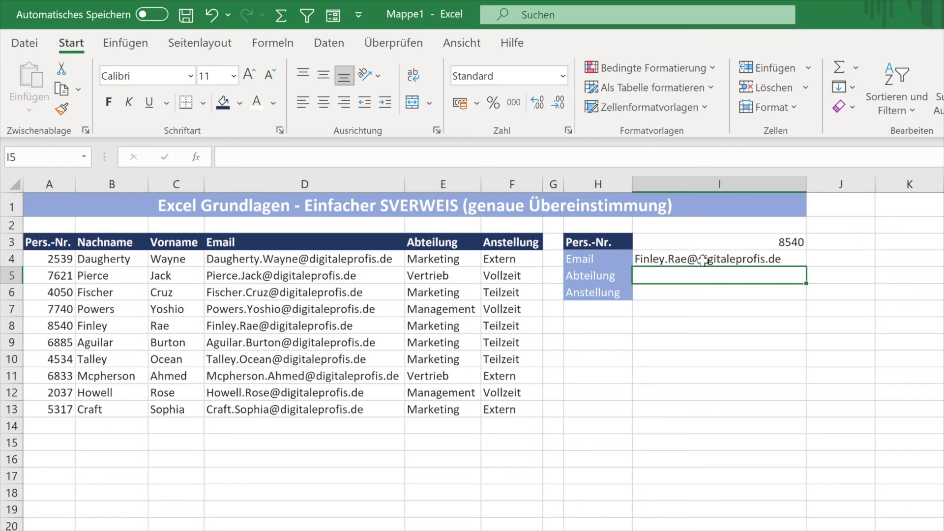
left_click_drag(58, 327, 535, 326)
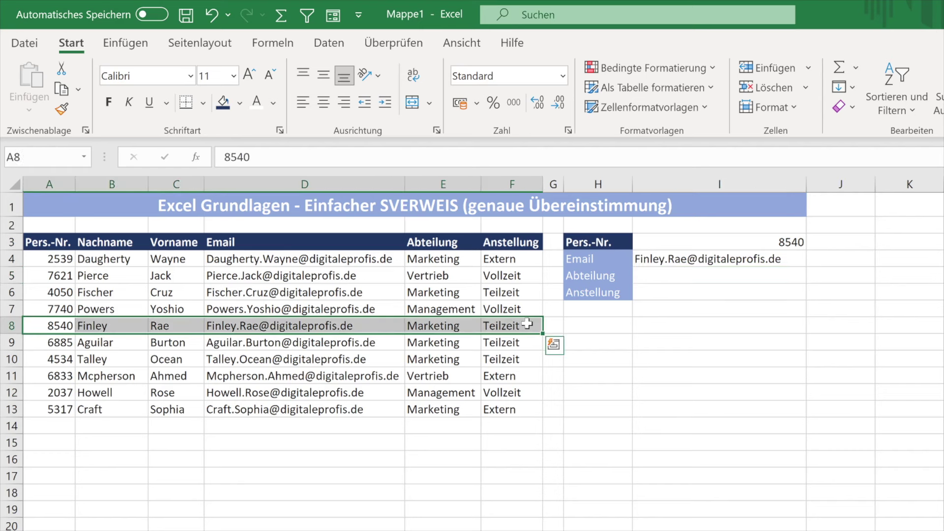
left_click(622, 275)
left_click(625, 294)
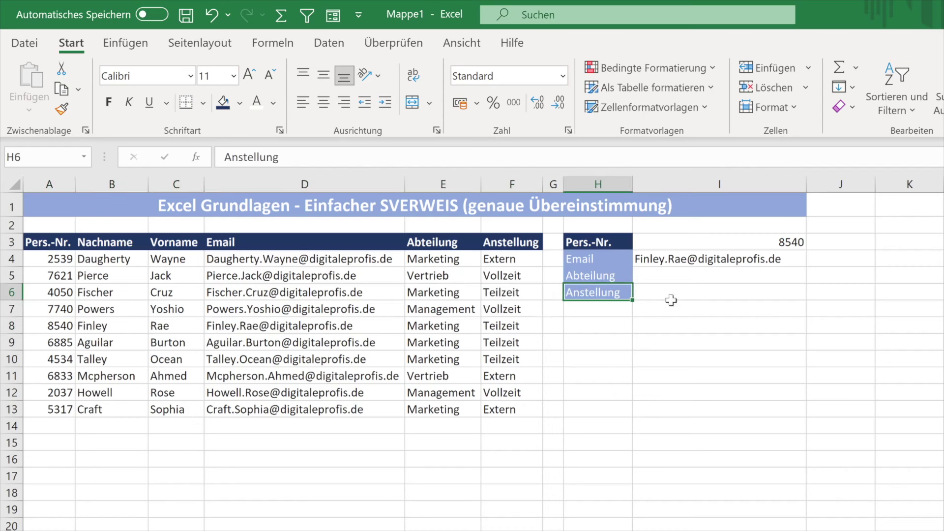
left_click(743, 277)
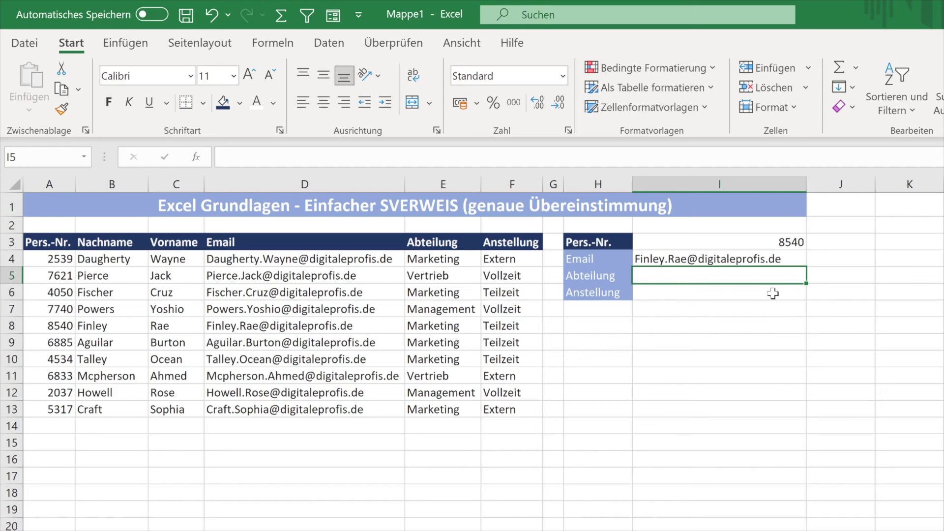
left_click(796, 260)
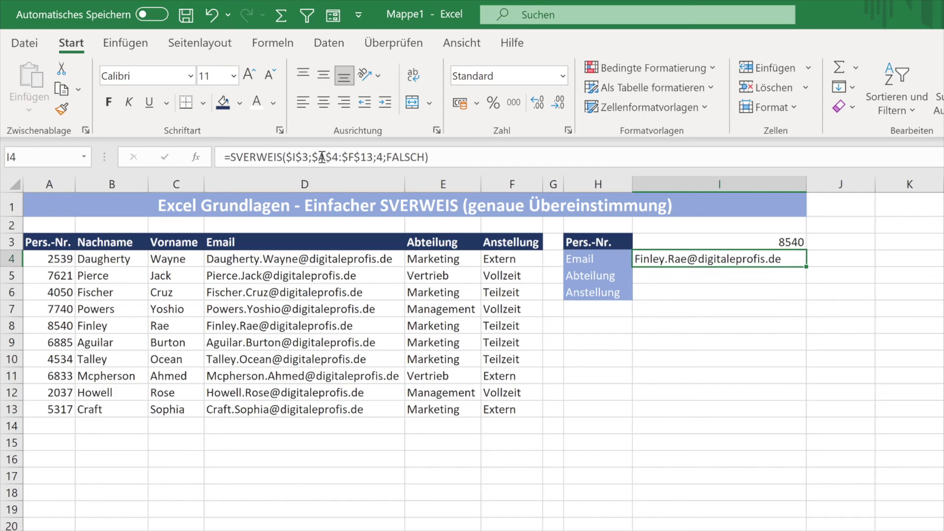
left_click(751, 241)
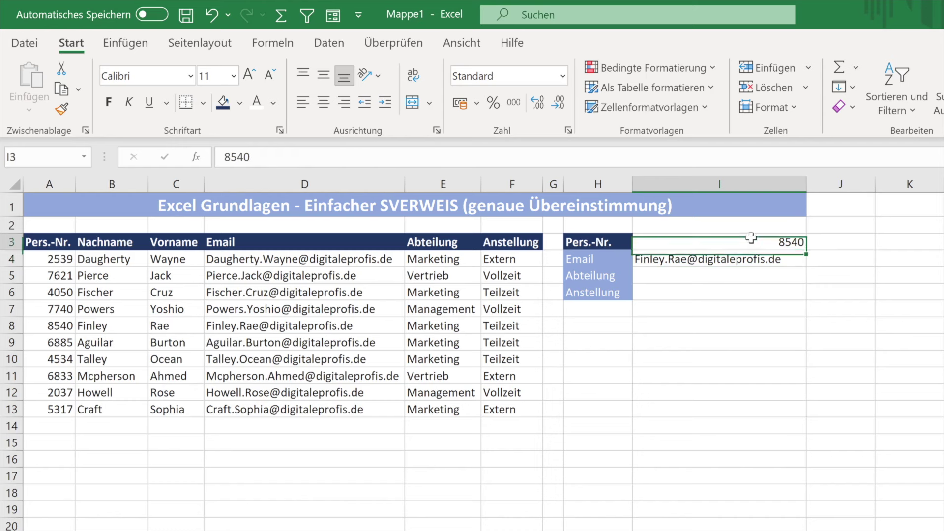
left_click_drag(50, 259, 501, 408)
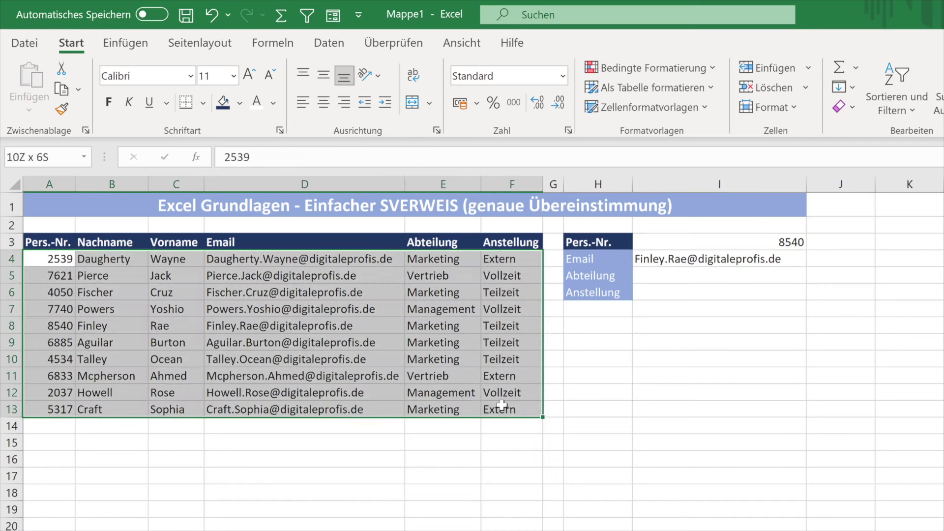
left_click(774, 258)
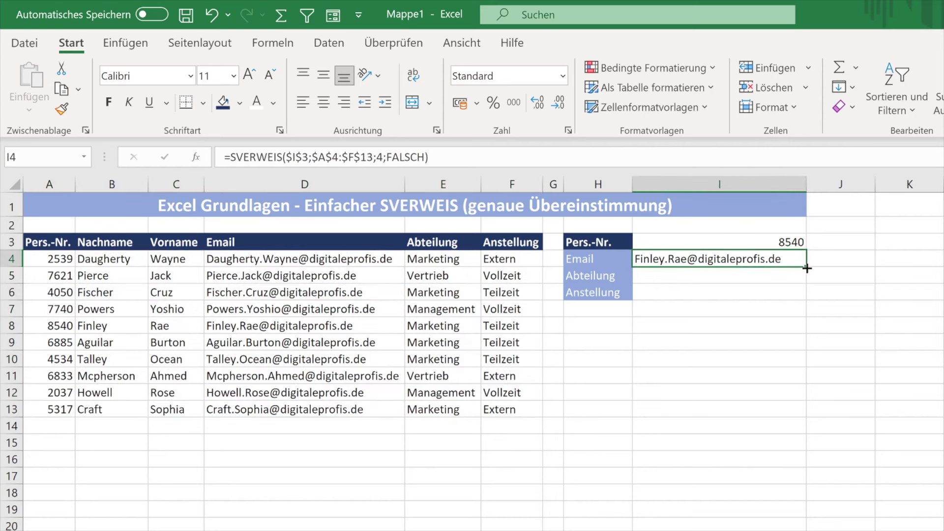
- Copy the lookup formula down to I5:I6 and change I5's column index to 5 for Abteilung
left_click_drag(806, 274, 808, 301)
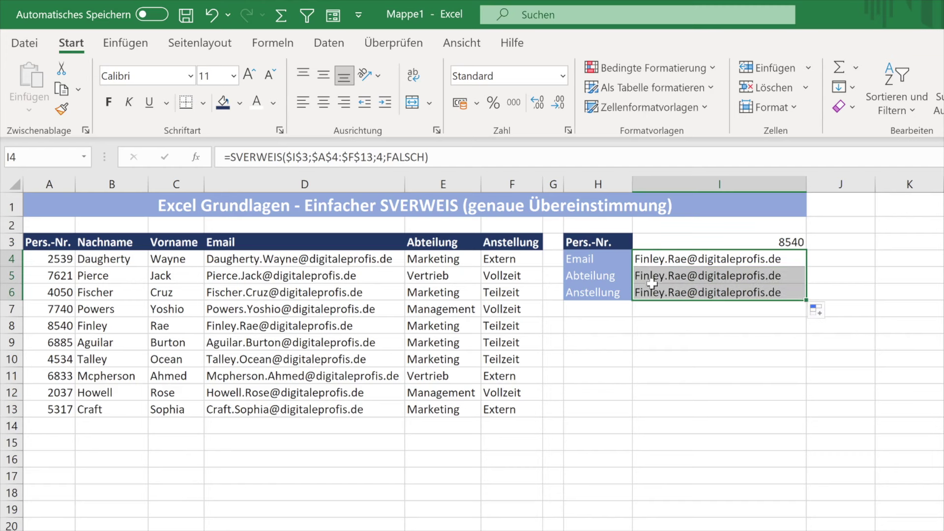
left_click(707, 280)
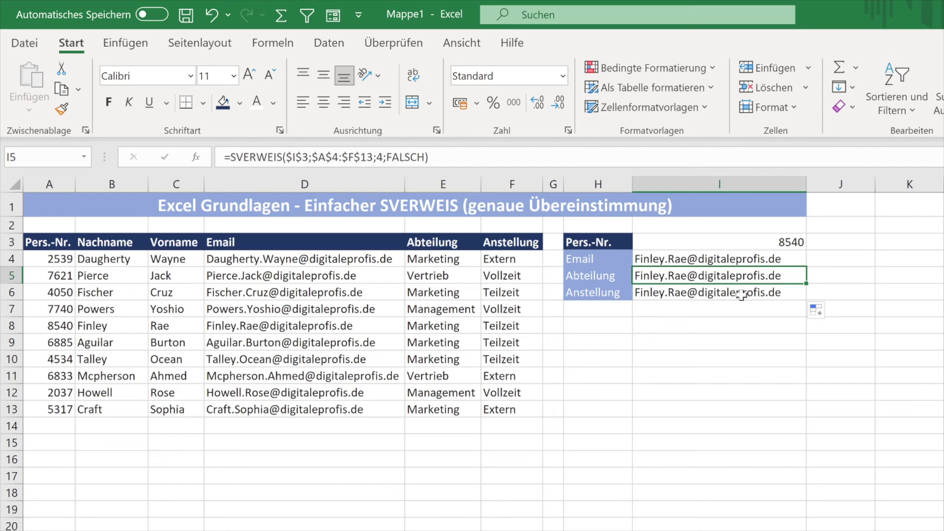
double_click(786, 276)
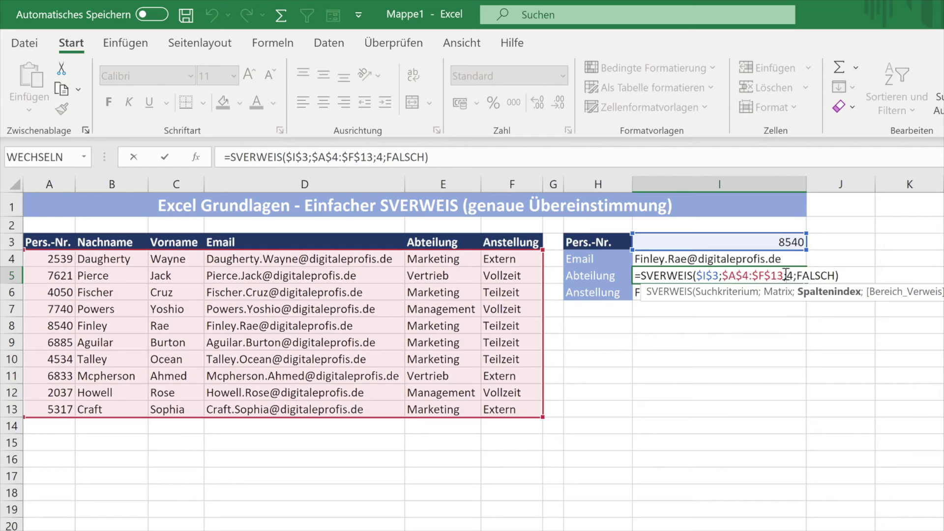
double_click(791, 276)
type("5")
key("Return")
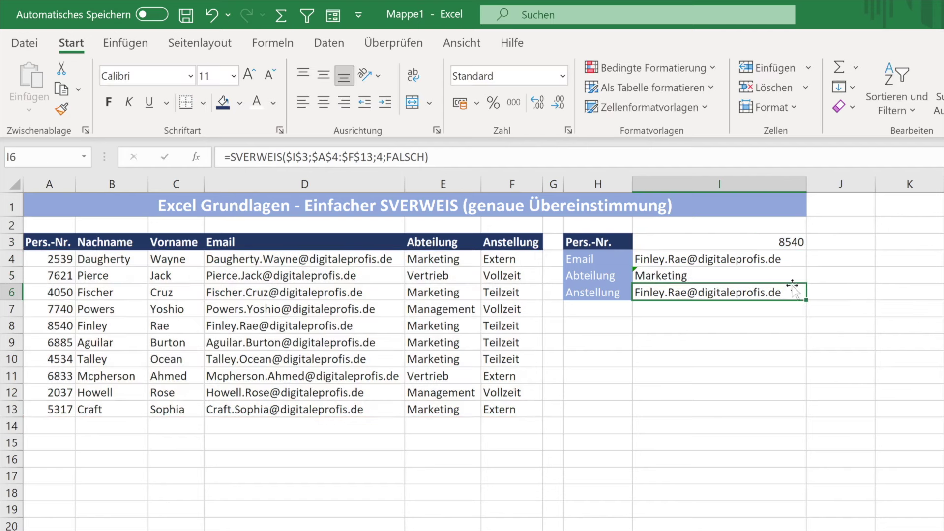
- Change I6's column index to 6 for Anstellung and highlight the matching employee row 8
key("Up")
key("Up")
key("Up")
double_click(791, 291)
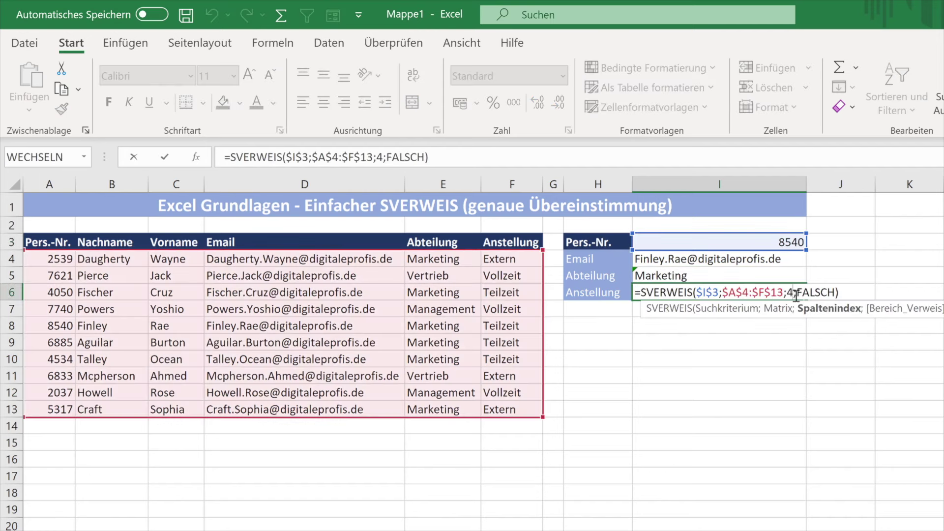
double_click(791, 293)
type("6")
key("Return")
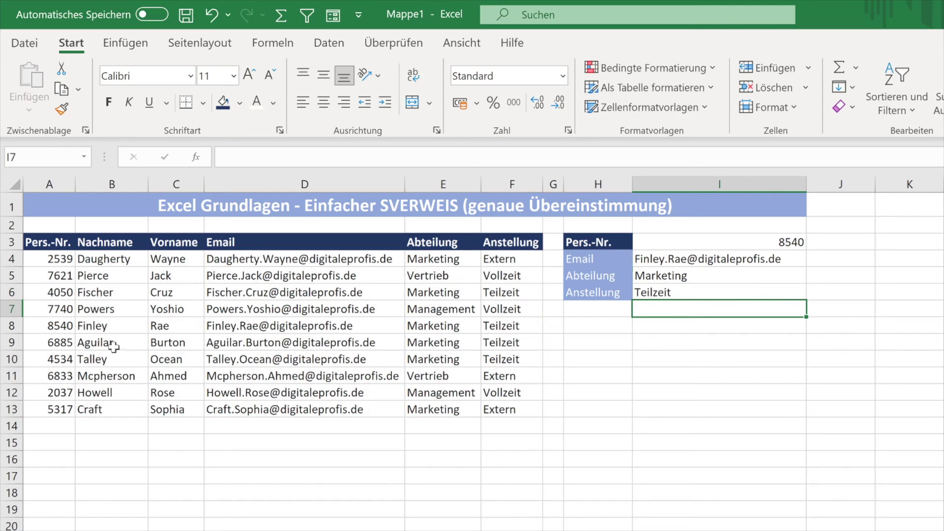
left_click(686, 297)
left_click_drag(53, 327, 534, 327)
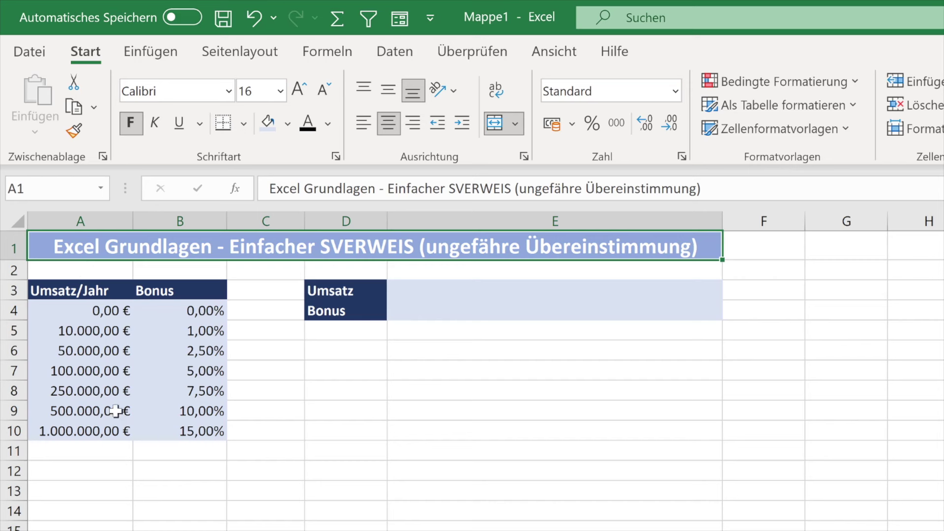
left_click_drag(59, 290, 194, 441)
left_click(186, 449)
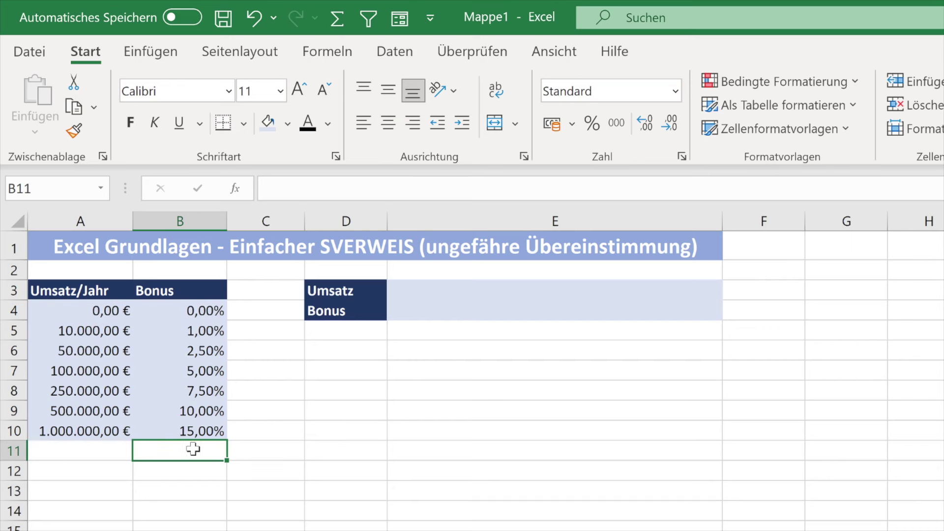
left_click(417, 290)
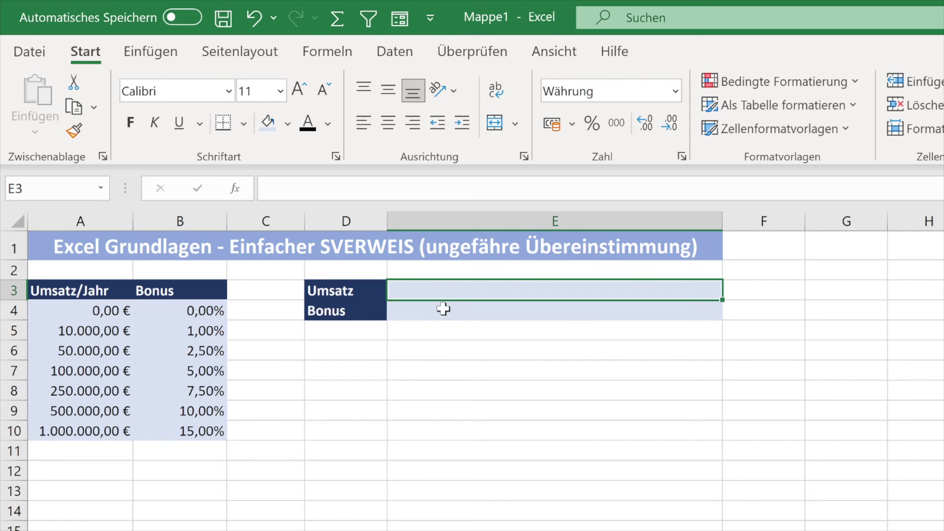
left_click(443, 308)
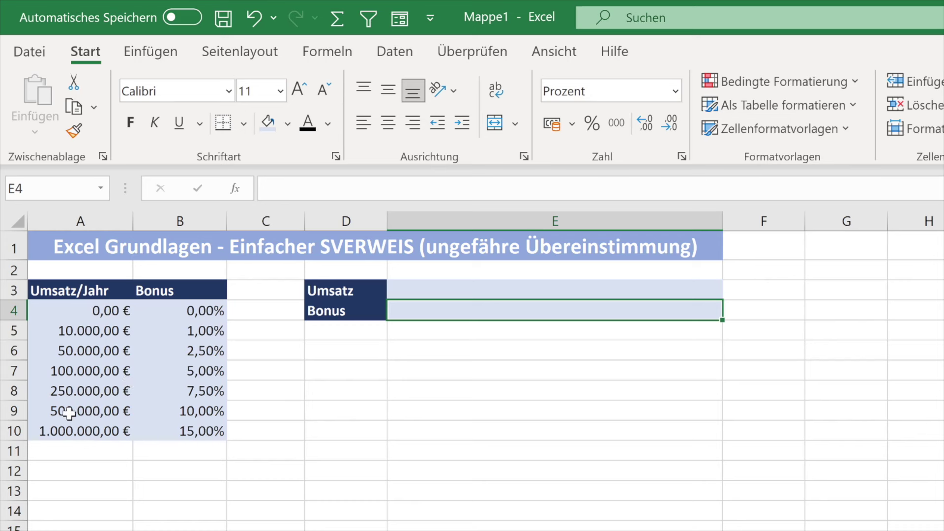
left_click_drag(93, 374, 217, 371)
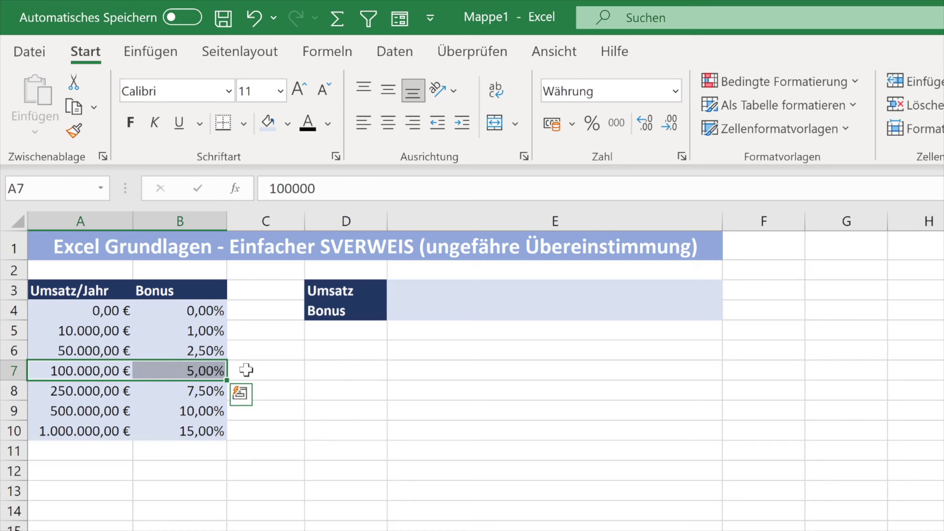
left_click(264, 347)
left_click_drag(71, 311, 59, 431)
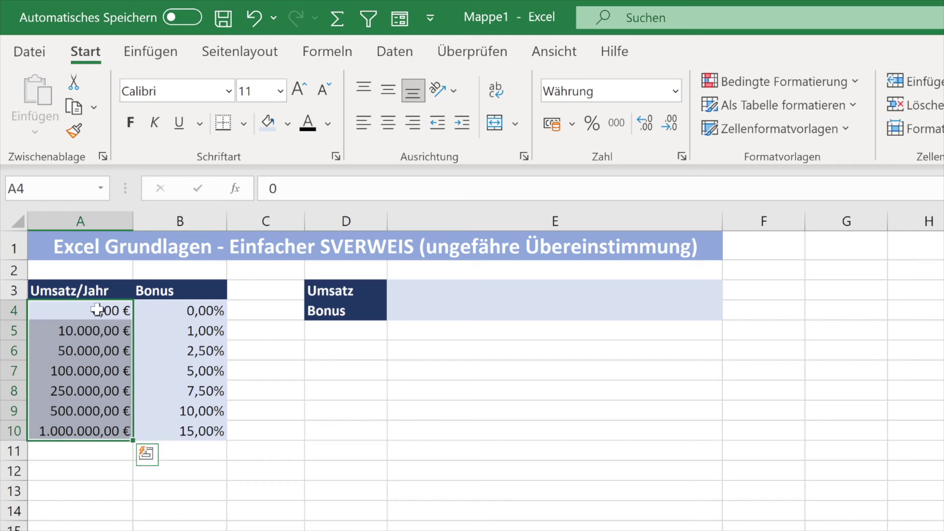
left_click(83, 429)
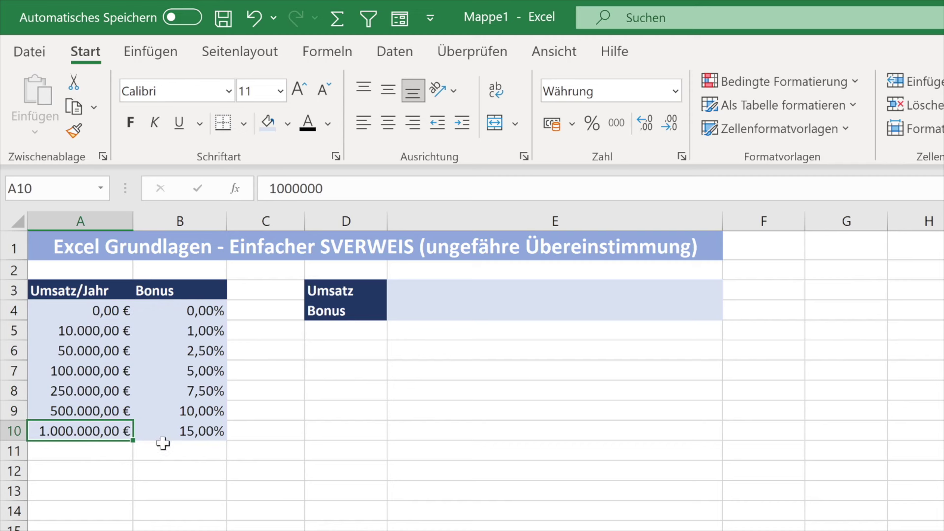
- Enter a revenue of 80.000 in Umsatz cell E3, check the 2,50% tier, then select Bonus cell E4
left_click(578, 288)
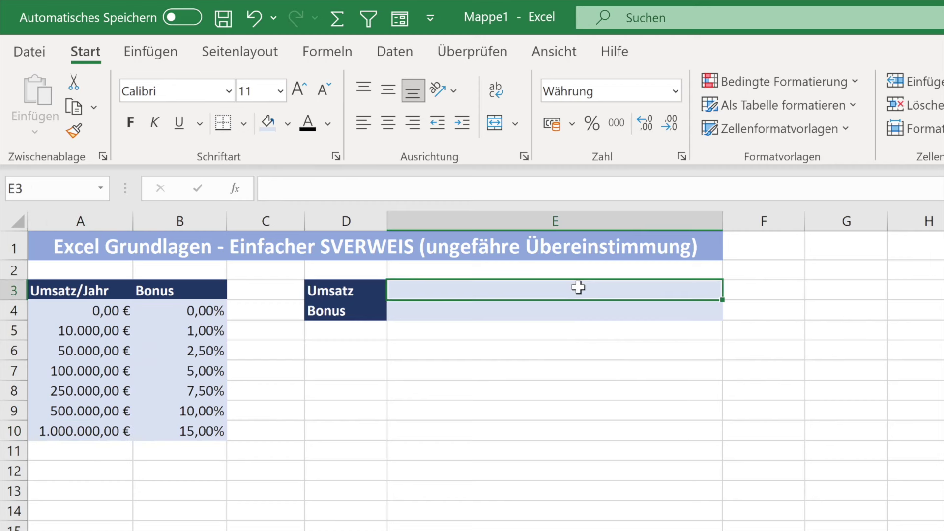
type("80.000")
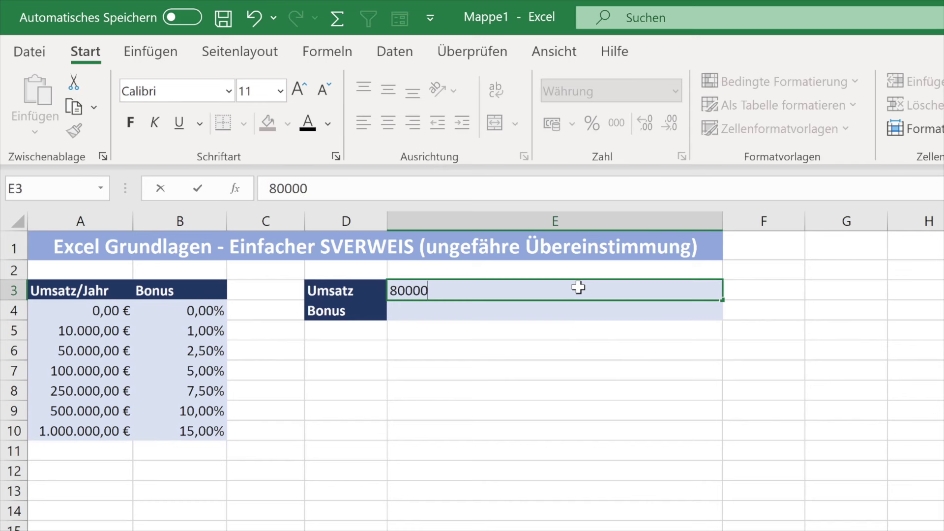
key("Return")
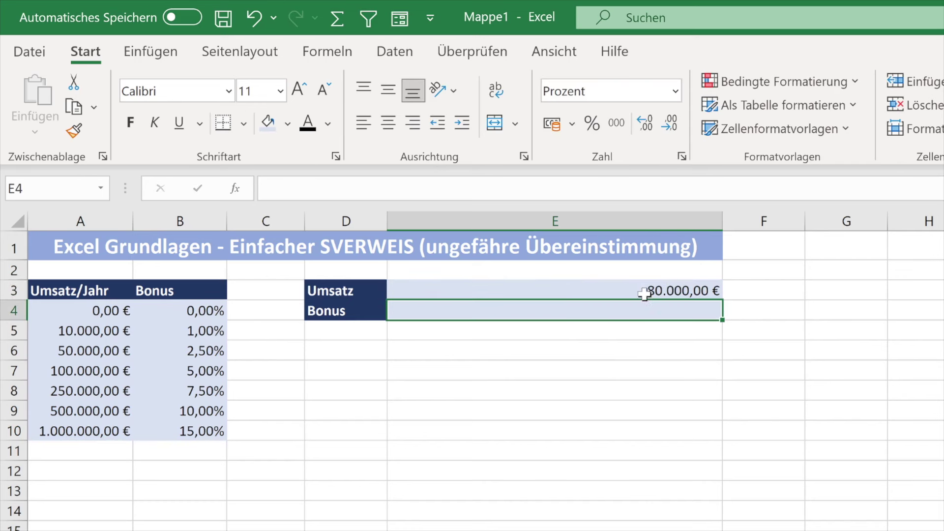
left_click(662, 288)
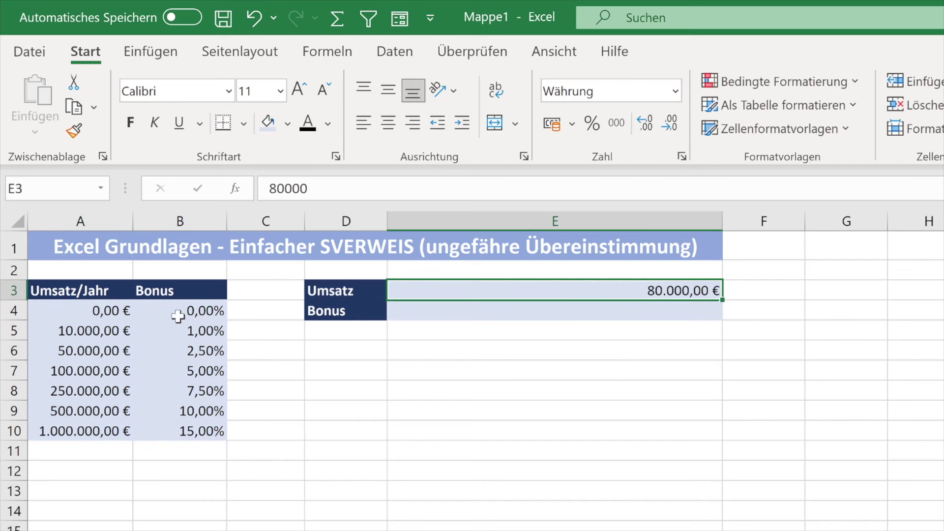
left_click(163, 350)
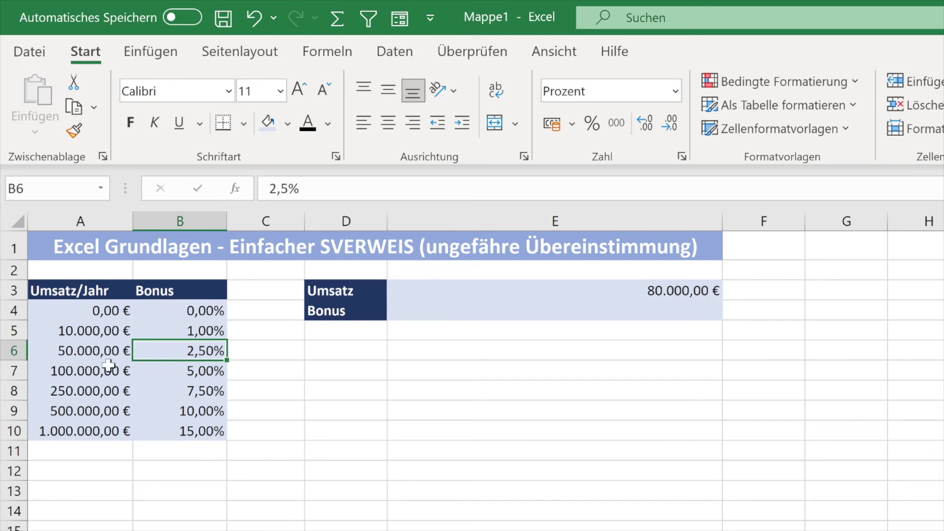
left_click(599, 315)
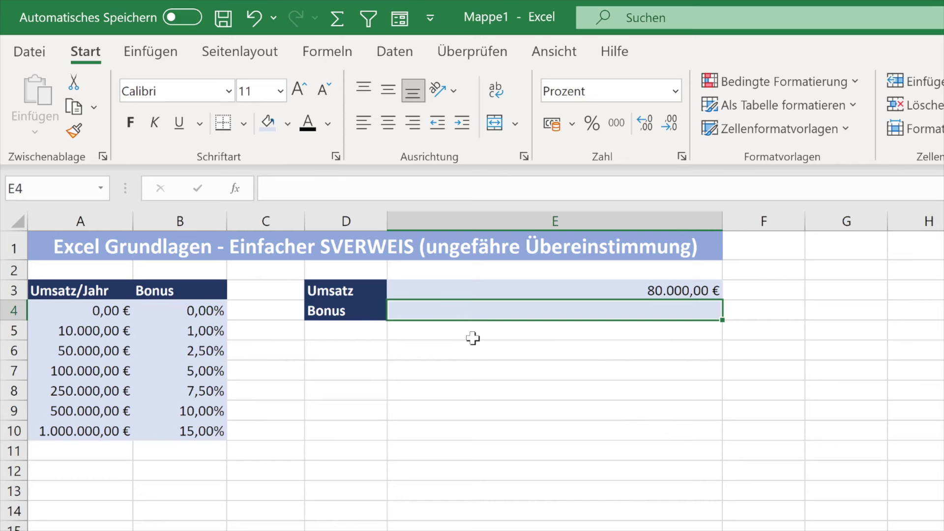
- Enter =SVERWEIS(E3;A4:B10;2;WAHR) in E4, returning a 2,50% bonus for 80.000,00 €
type("=SVER")
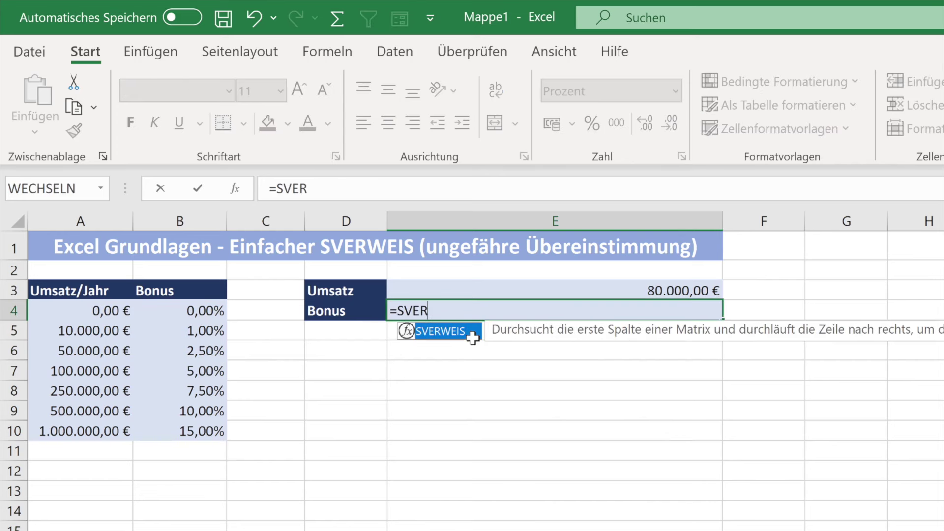
double_click(472, 338)
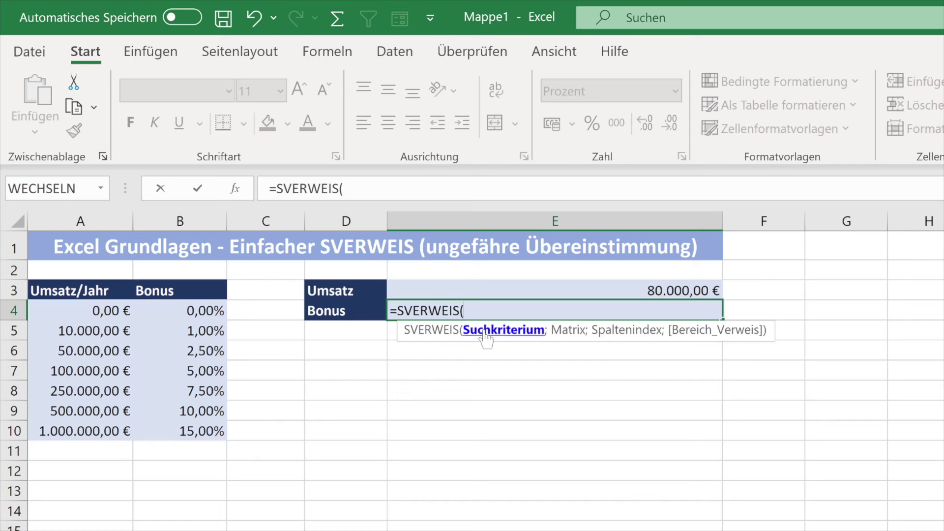
left_click(613, 289)
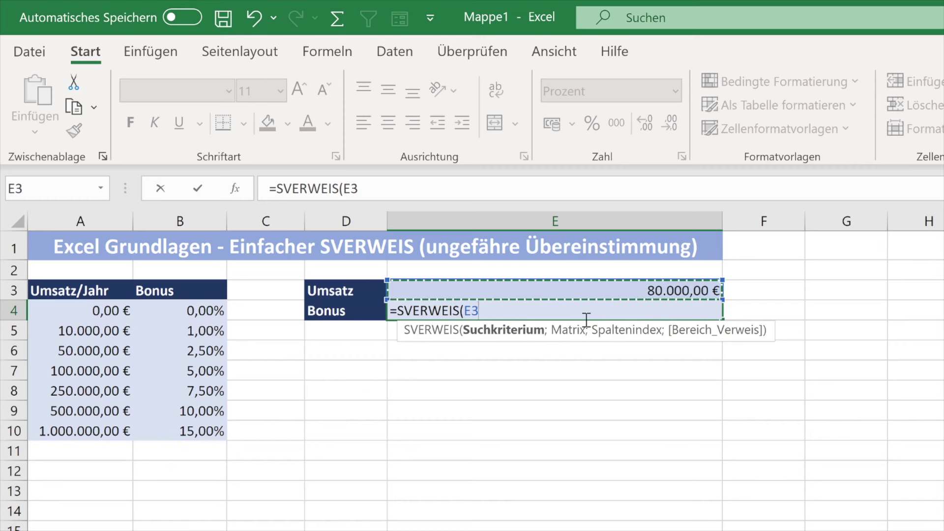
type(";")
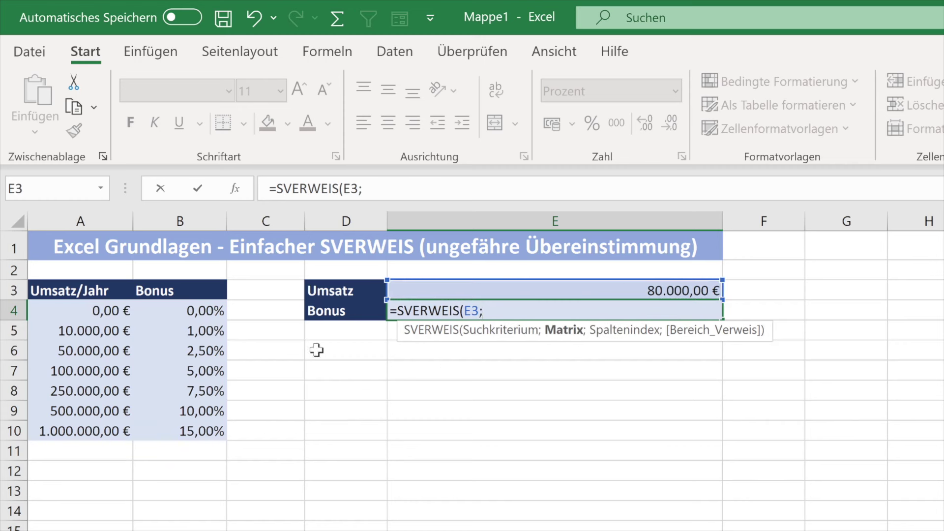
mouse_move(74, 308)
left_mouse_down()
mouse_move(194, 449)
mouse_move(73, 309)
left_mouse_up()
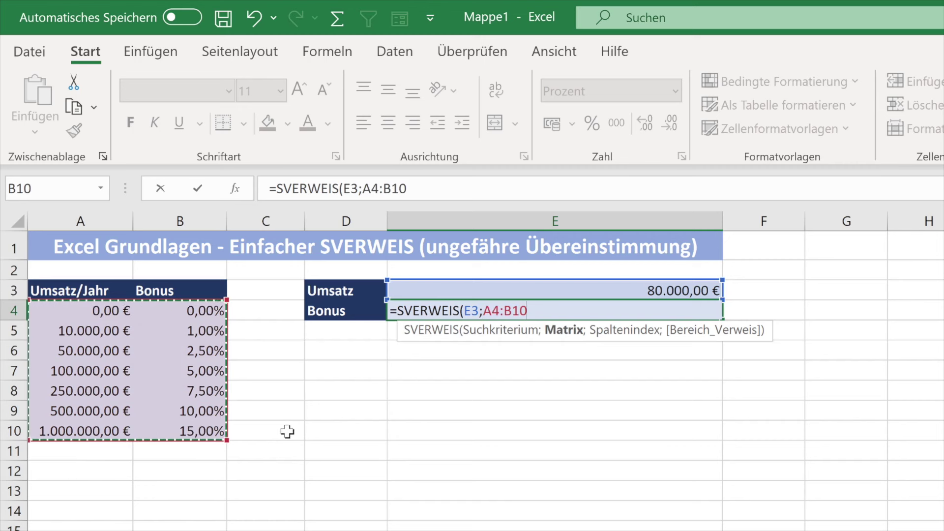
type(";2")
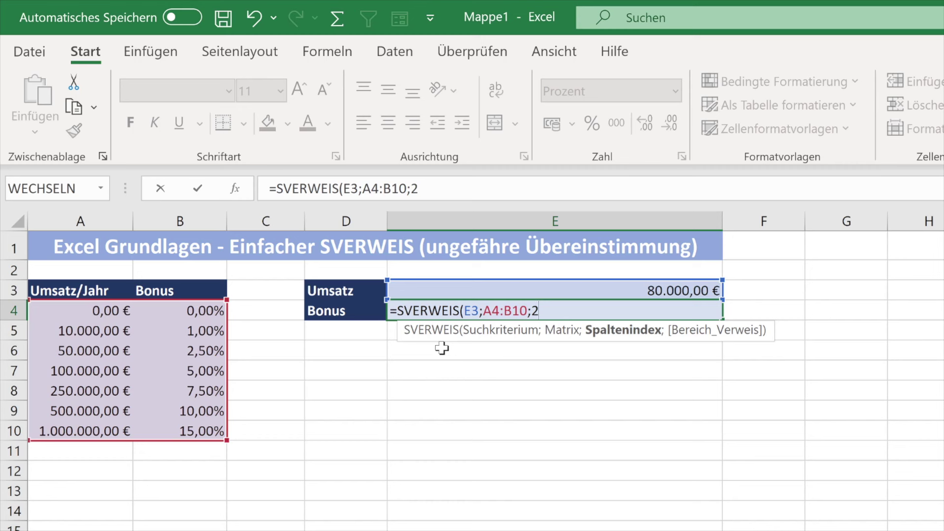
type(";")
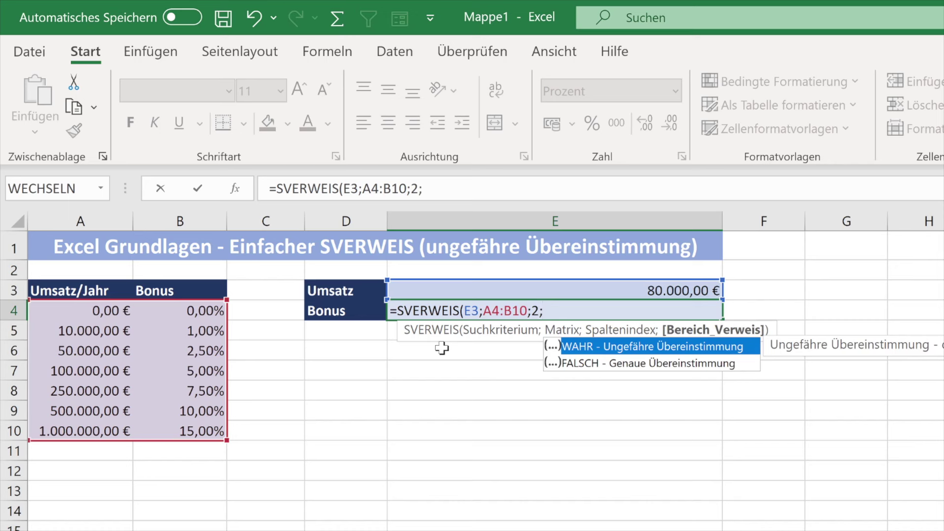
type("WAHR)")
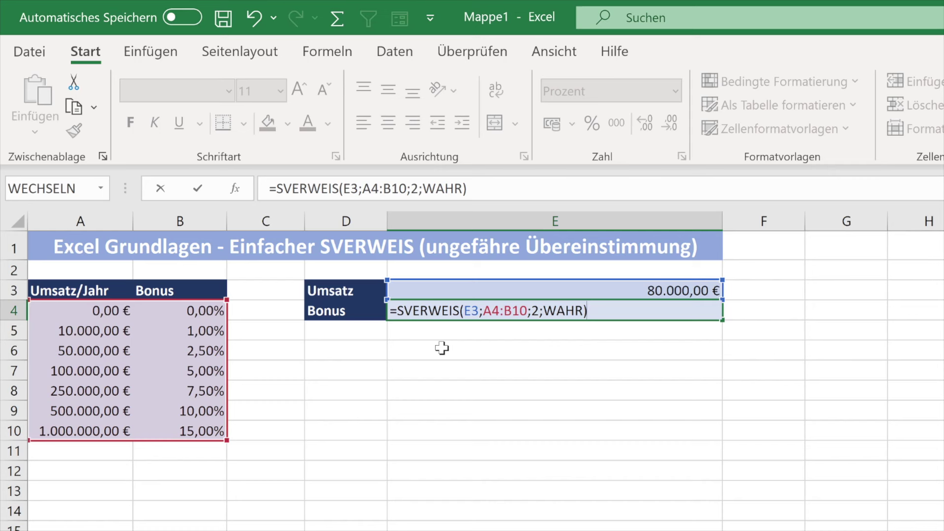
key("Return")
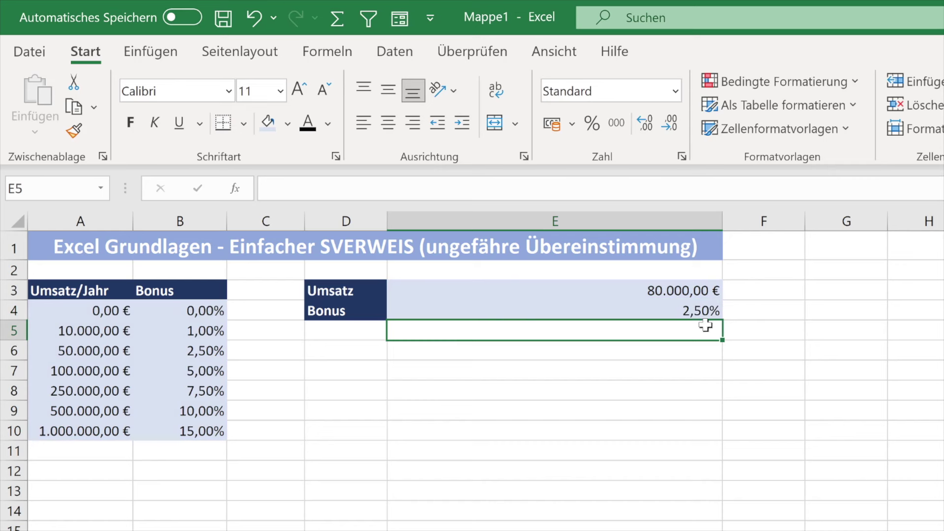
left_click(639, 314)
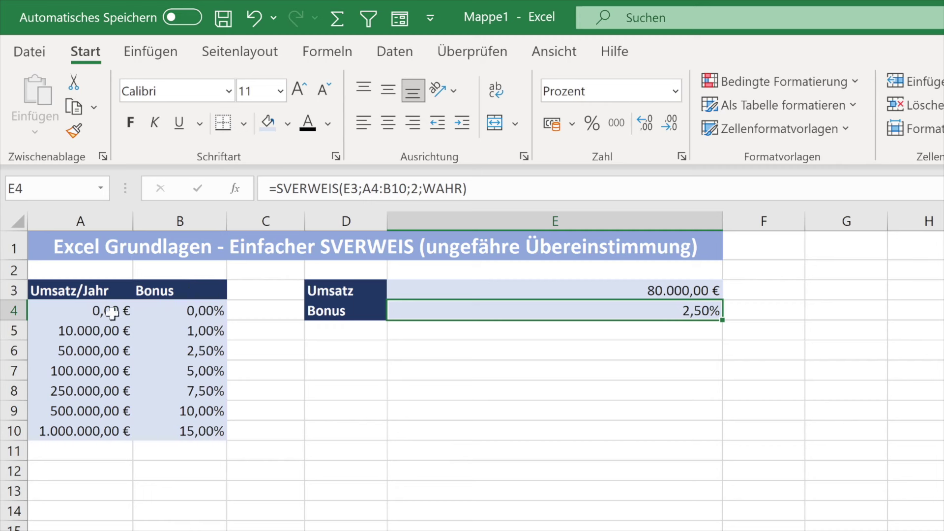
left_click(88, 327)
left_click(84, 351)
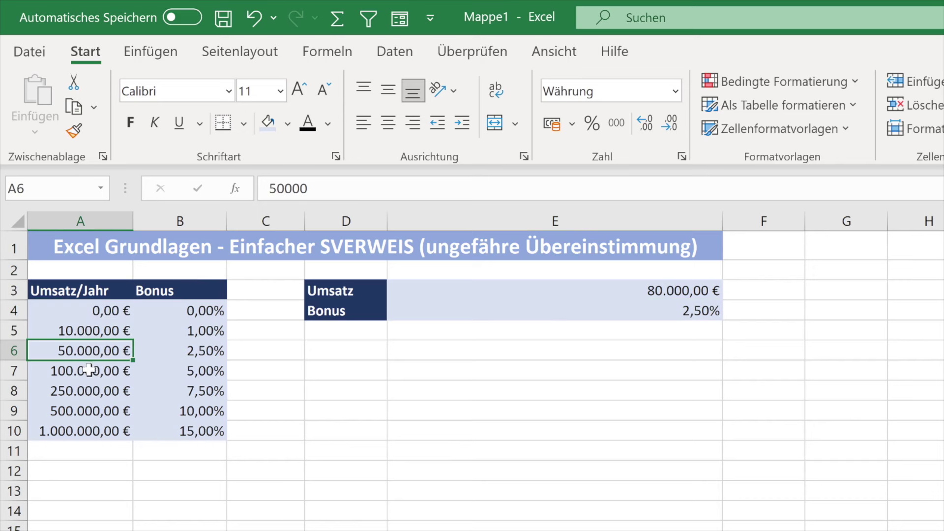
left_click(82, 374)
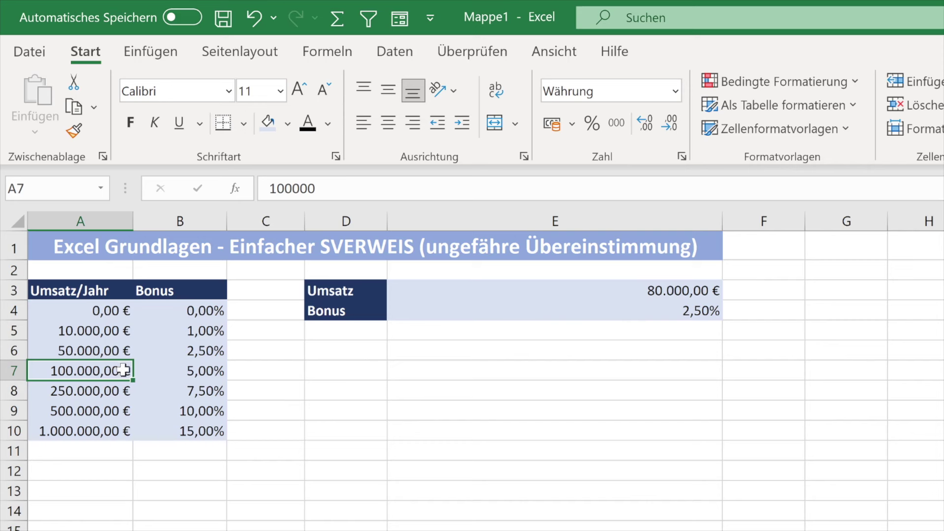
left_click(107, 352)
left_click(192, 349)
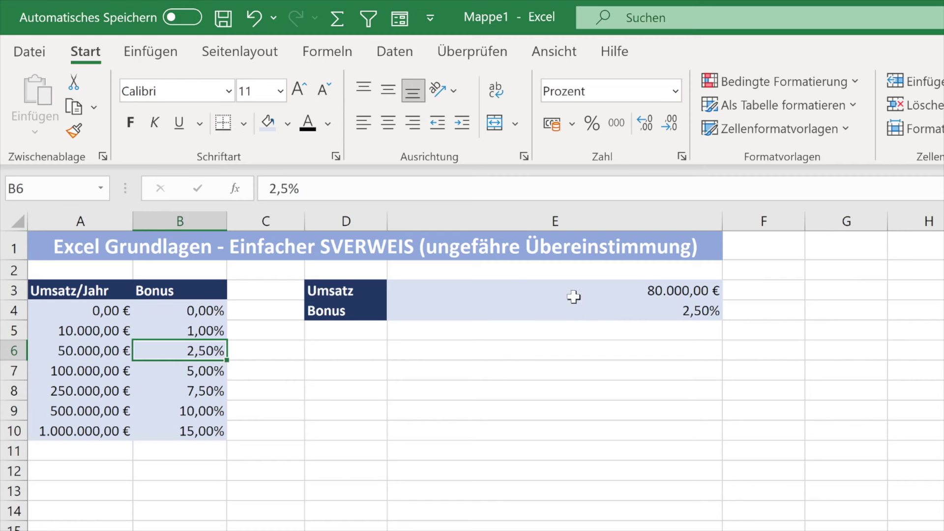
- Change the revenue in E3 to 99.999 and compare it with the 100.000 € tier boundary
left_click(654, 287)
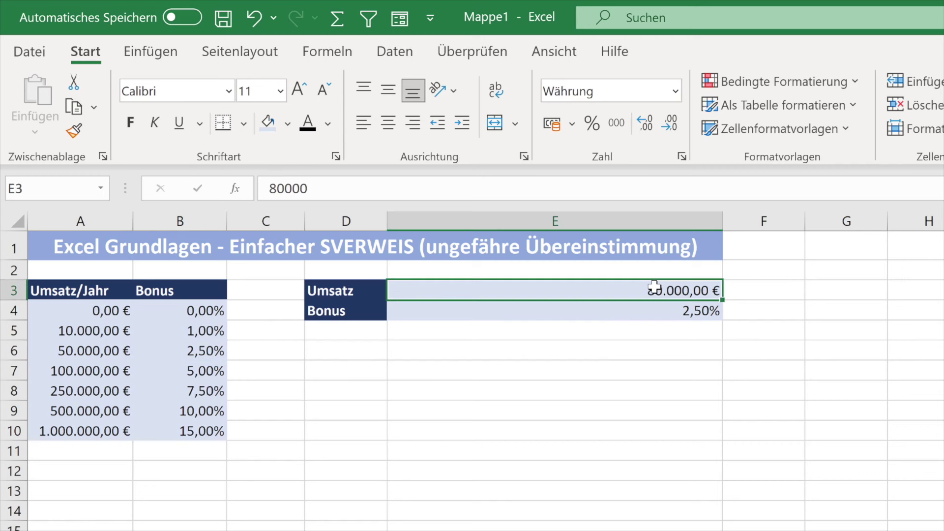
type("99999")
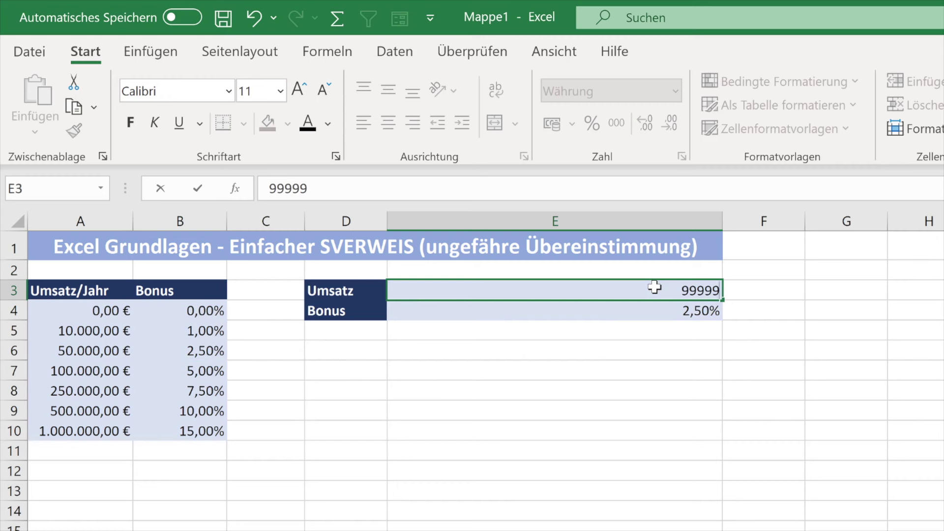
key("Return")
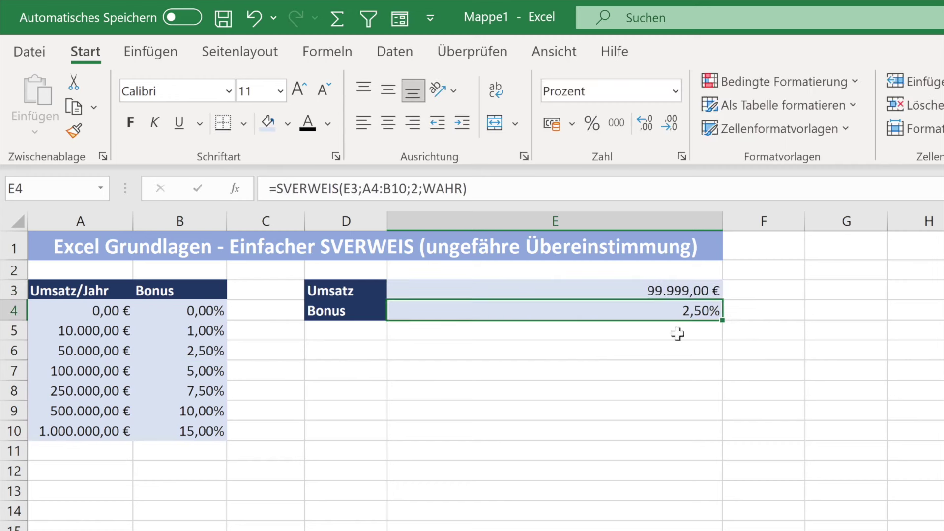
left_click(101, 373)
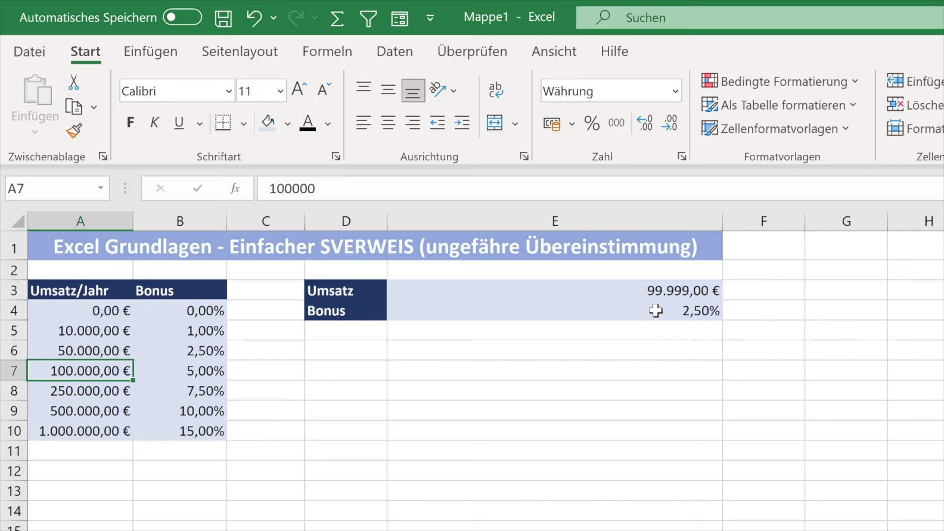
- Switch E4's match argument from WAHR to FALSCH for an exact match
double_click(655, 311)
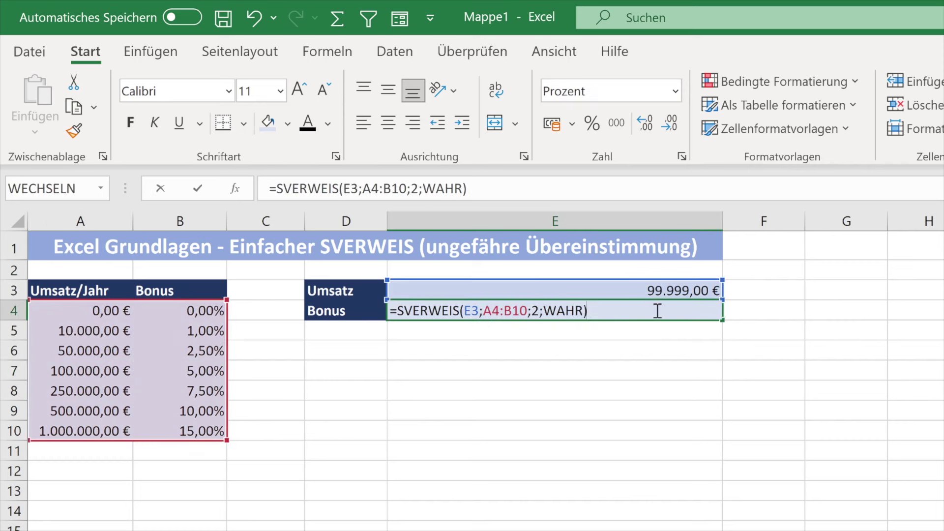
double_click(561, 306)
type("FALSCH")
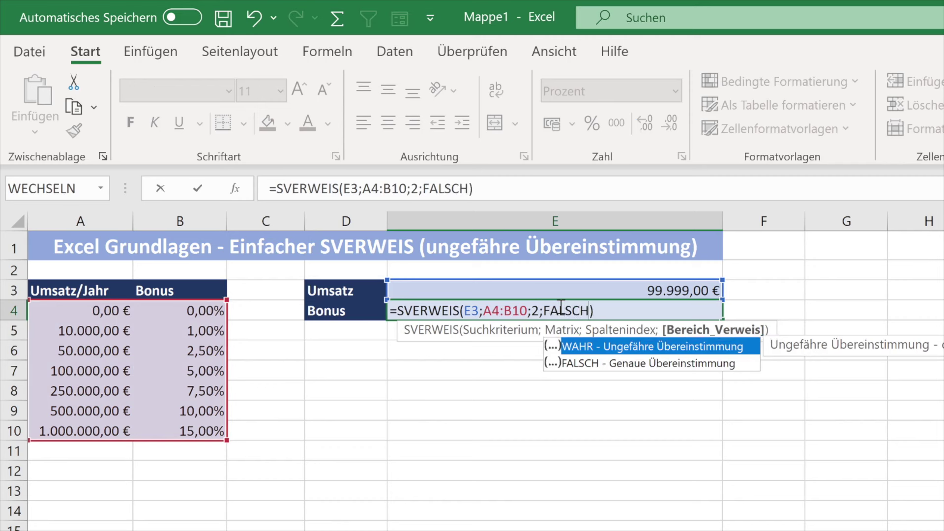
key("Return")
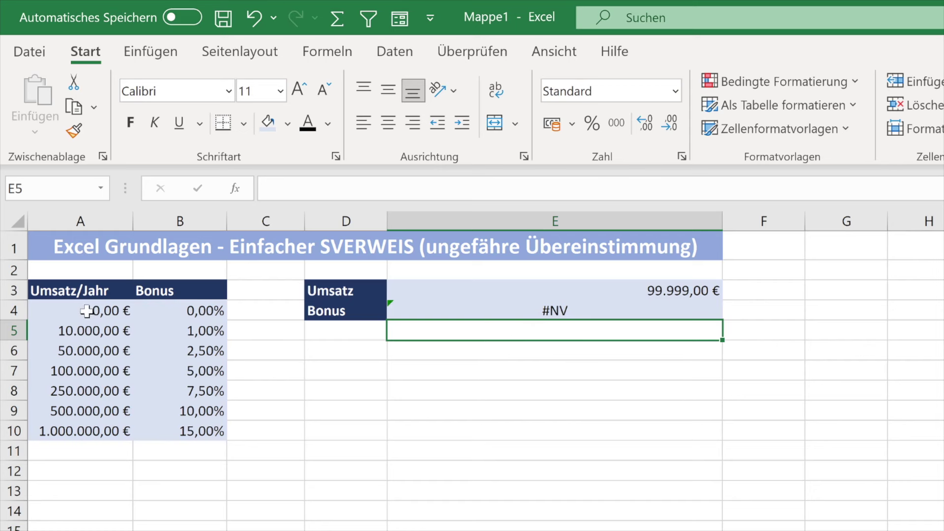
- Enter a revenue of 100.000 in E3 so the exact match returns a 5,00% bonus
left_click_drag(84, 311, 95, 431)
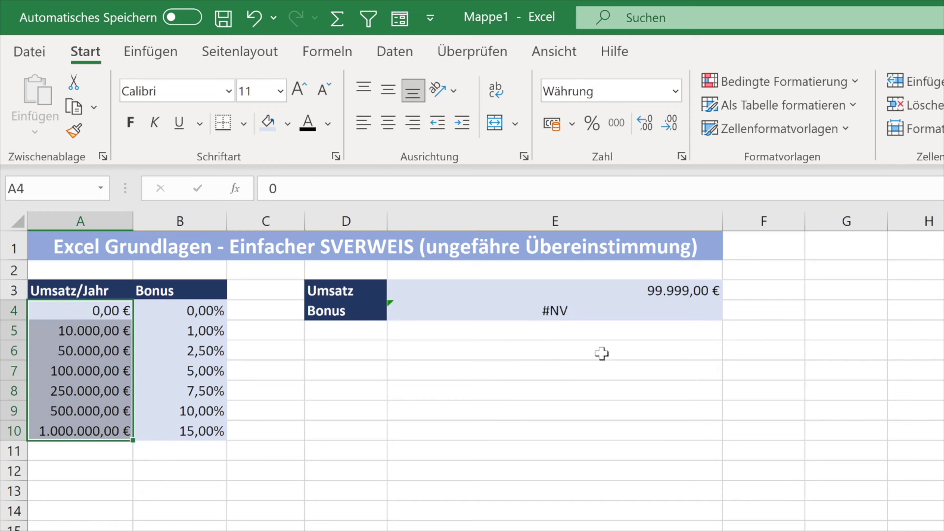
left_click(647, 291)
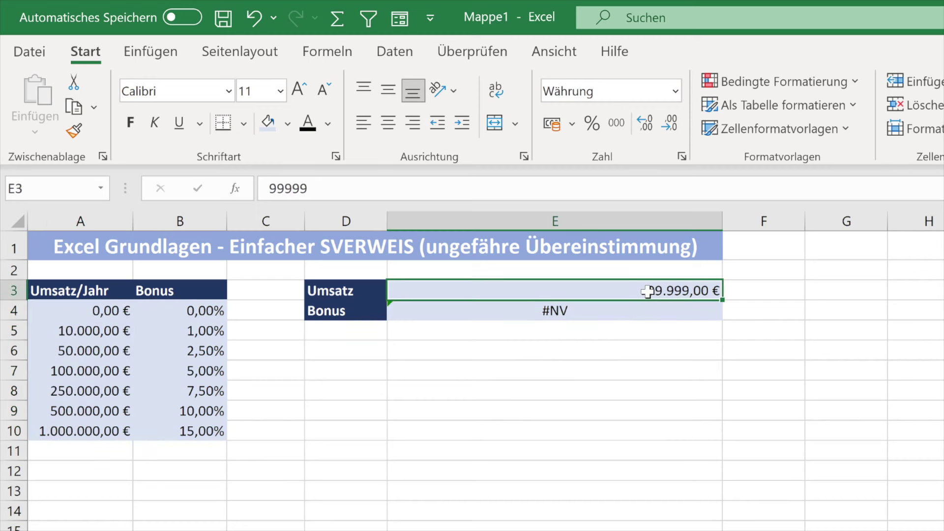
type("100.")
type("00000")
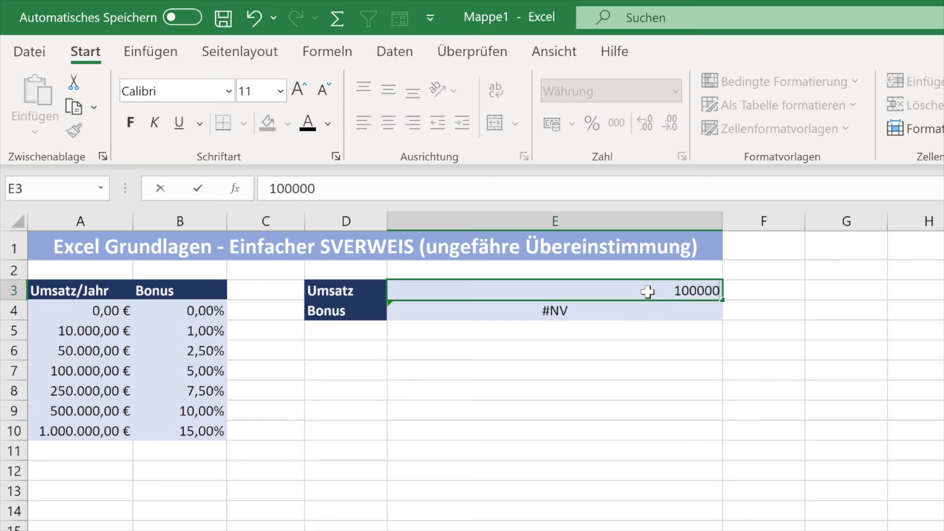
key("Return")
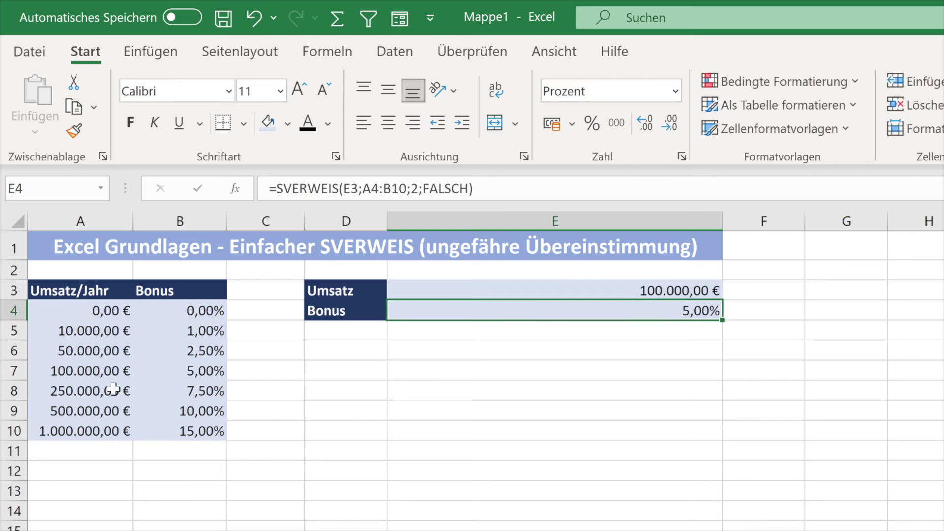
- Remove the FALSCH match argument from E4's formula, leaving =SVERWEIS(E3;A4:B10;2)
left_click(194, 369)
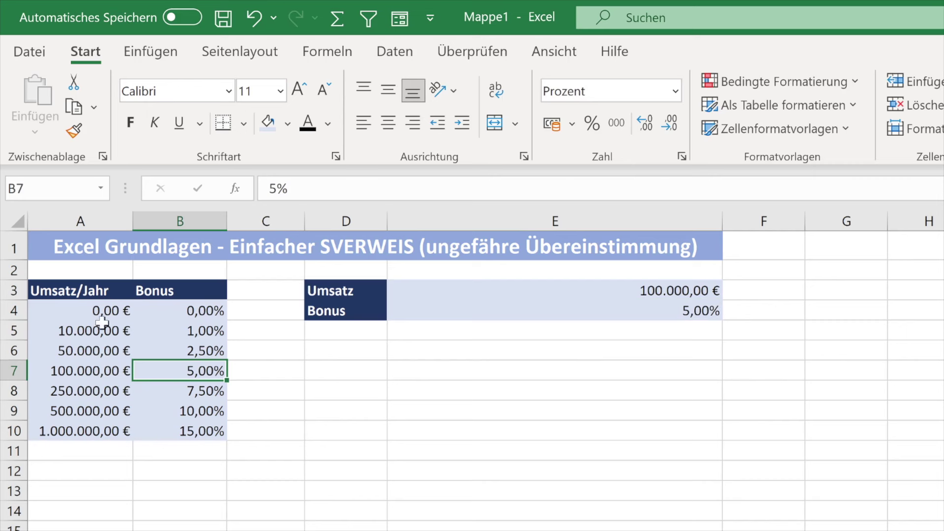
left_click_drag(105, 312, 106, 432)
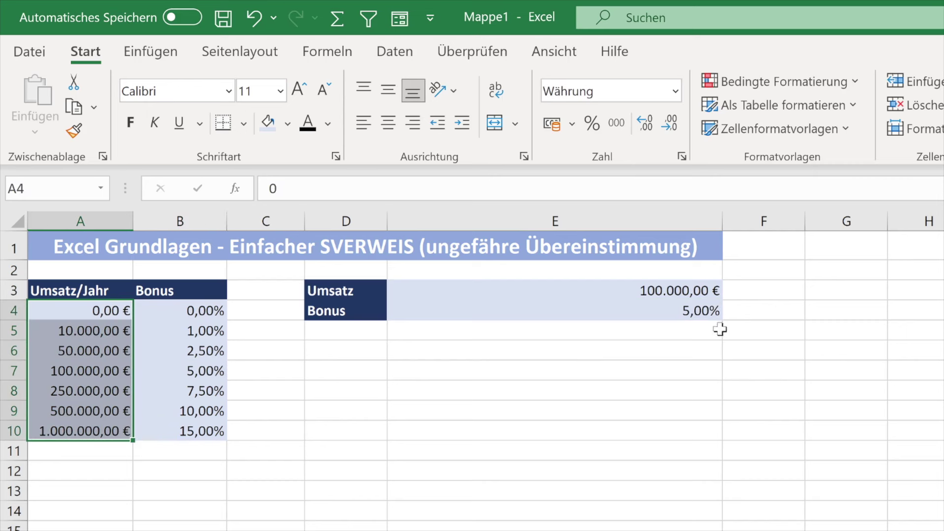
double_click(694, 309)
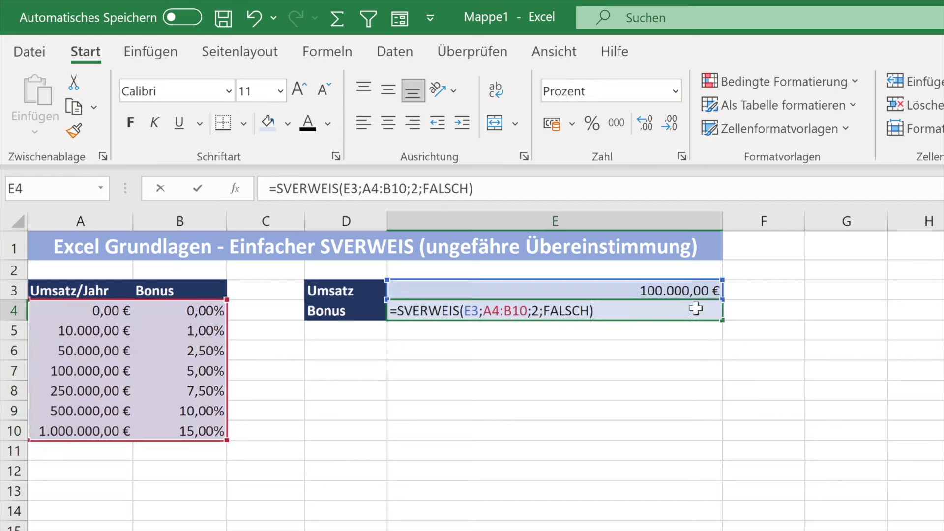
double_click(563, 309)
key("BackSpace")
key("BackSpace")
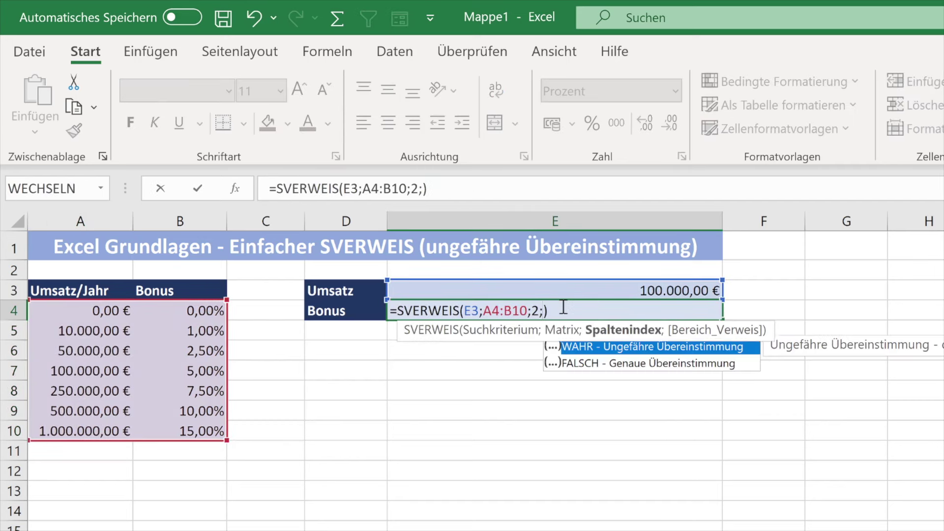
key("Return")
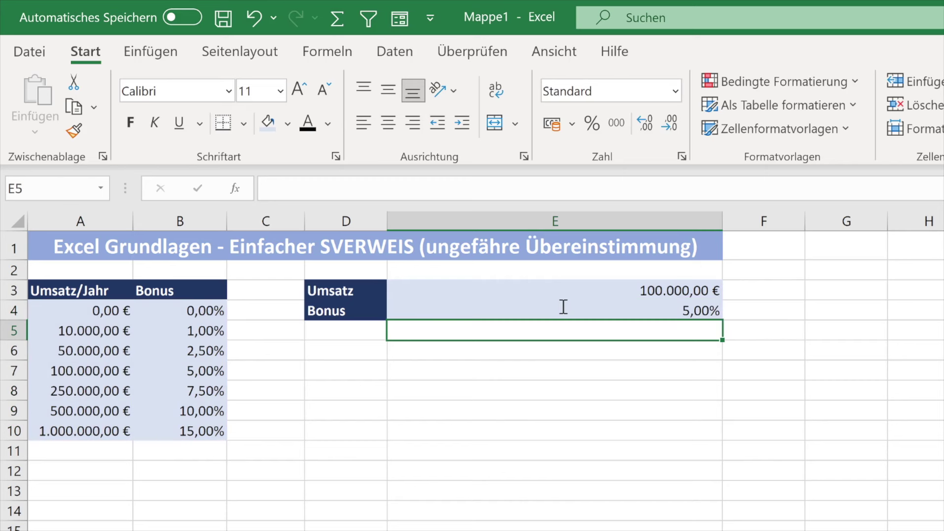
- Enter 150000 as the revenue in E3, returning a 5,00% bonus
left_click(658, 292)
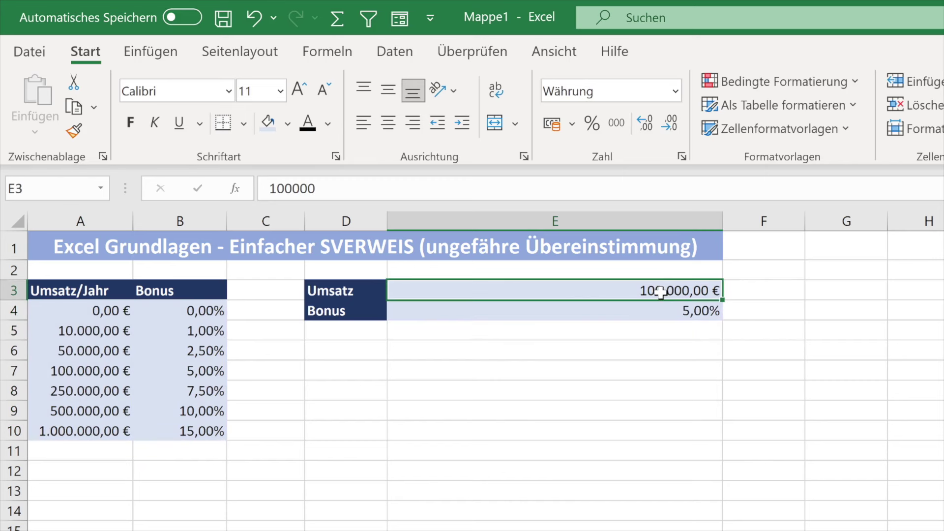
type("150000")
key("Return")
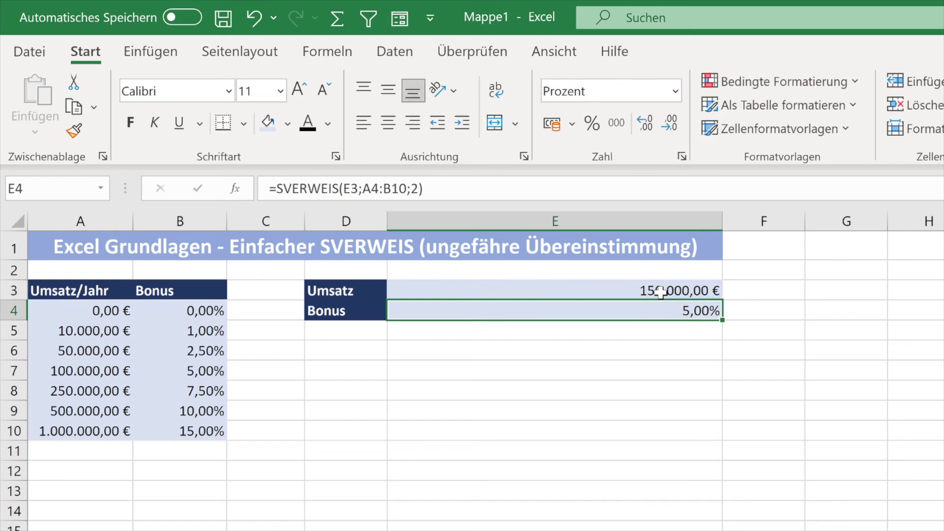